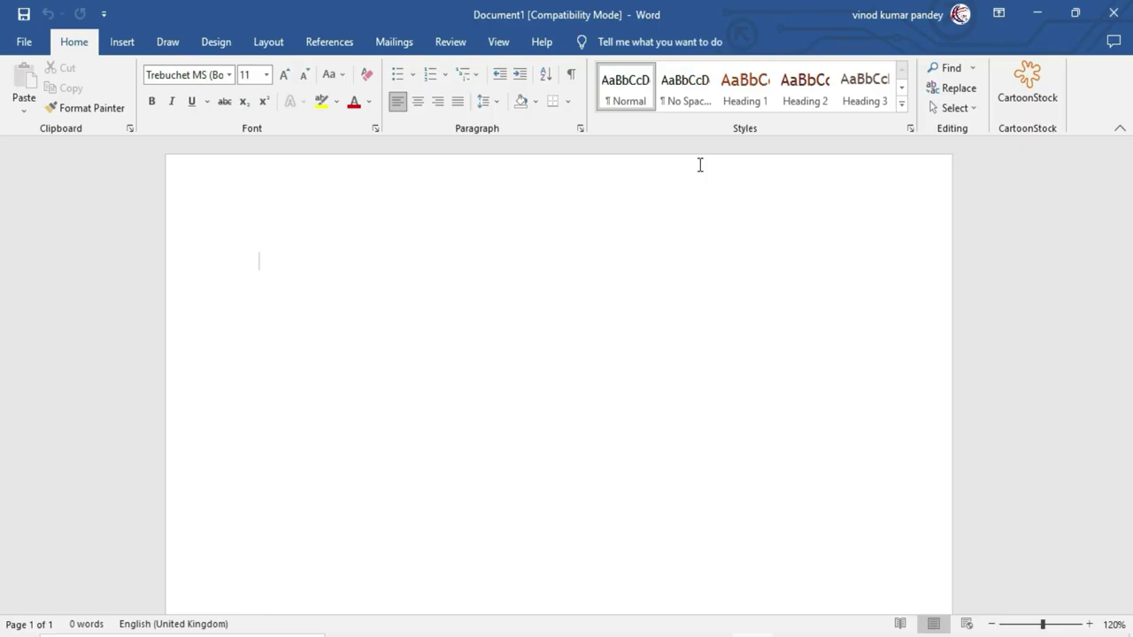
Step: Open Compare Documents from the Review tab's Compare menu and move the dialog higher
{"action": "left_click", "coordinate": [452, 44]}
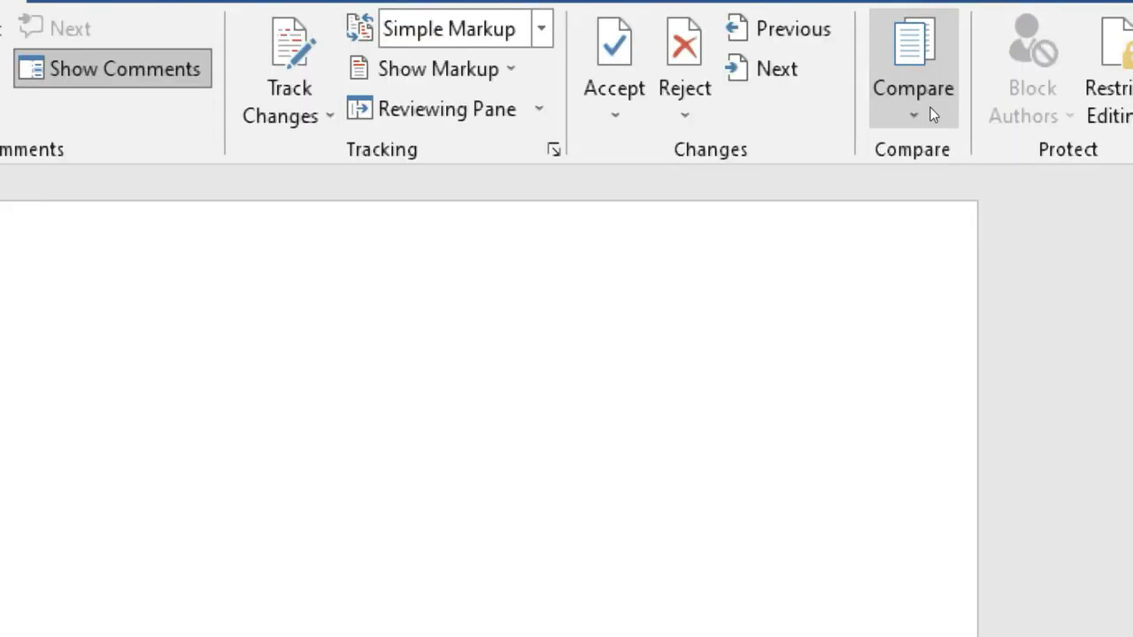
{"action": "left_click", "coordinate": [932, 113]}
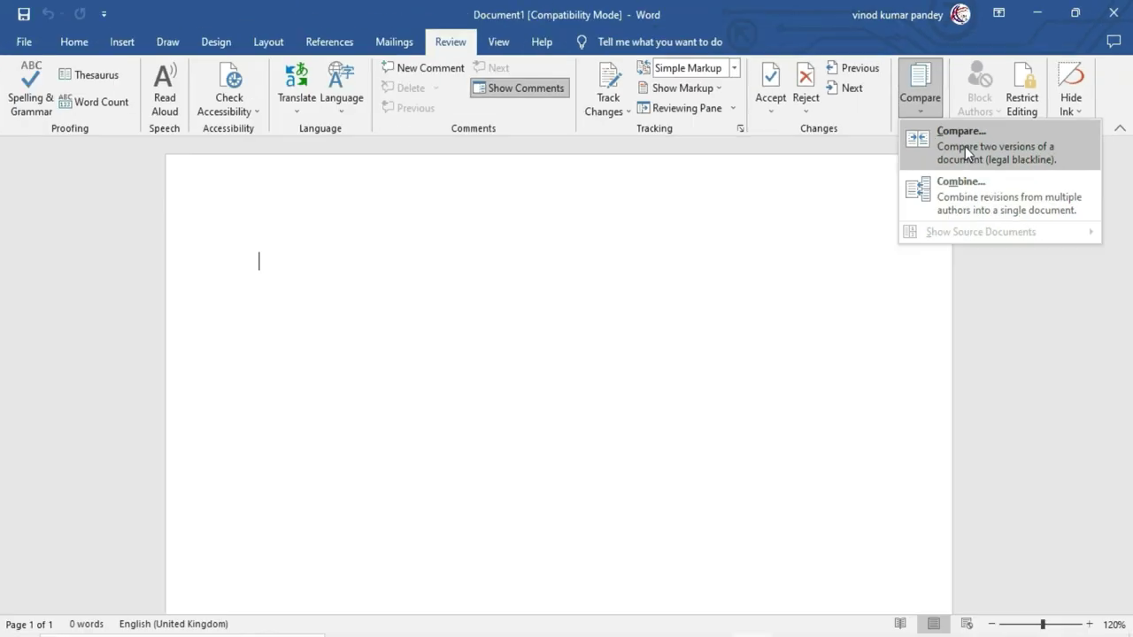
{"action": "left_click", "coordinate": [965, 150]}
{"action": "left_click_drag", "start_coordinate": [553, 478], "coordinate": [528, 231]}
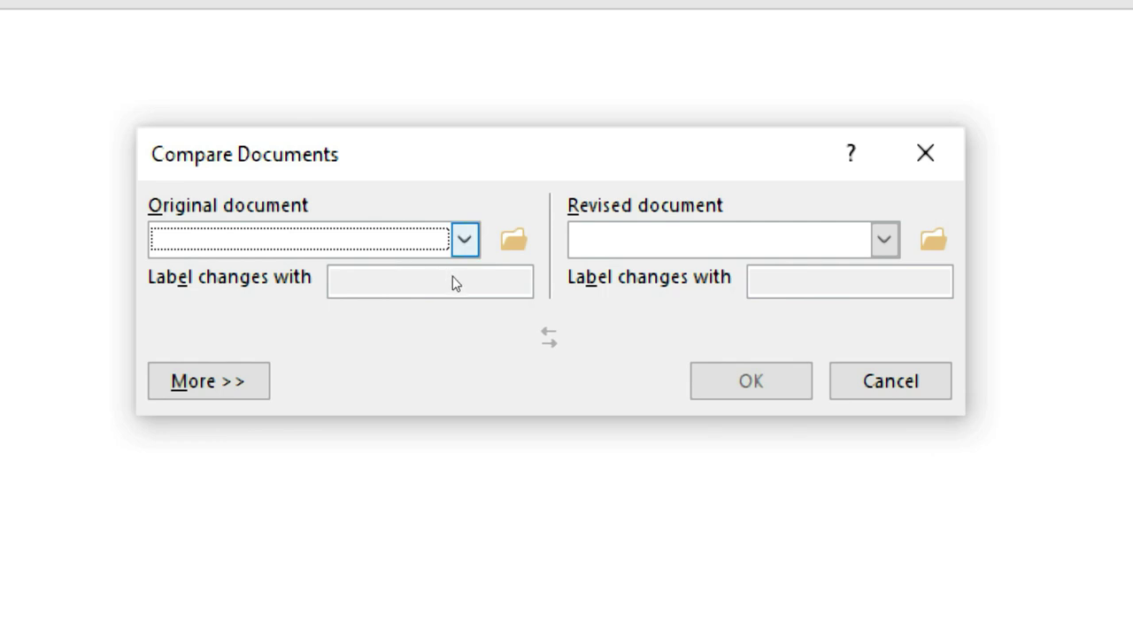
Step: Browse to the Desktop and choose Offer Letter Date (Orignal) as the original document
{"action": "left_click", "coordinate": [465, 239]}
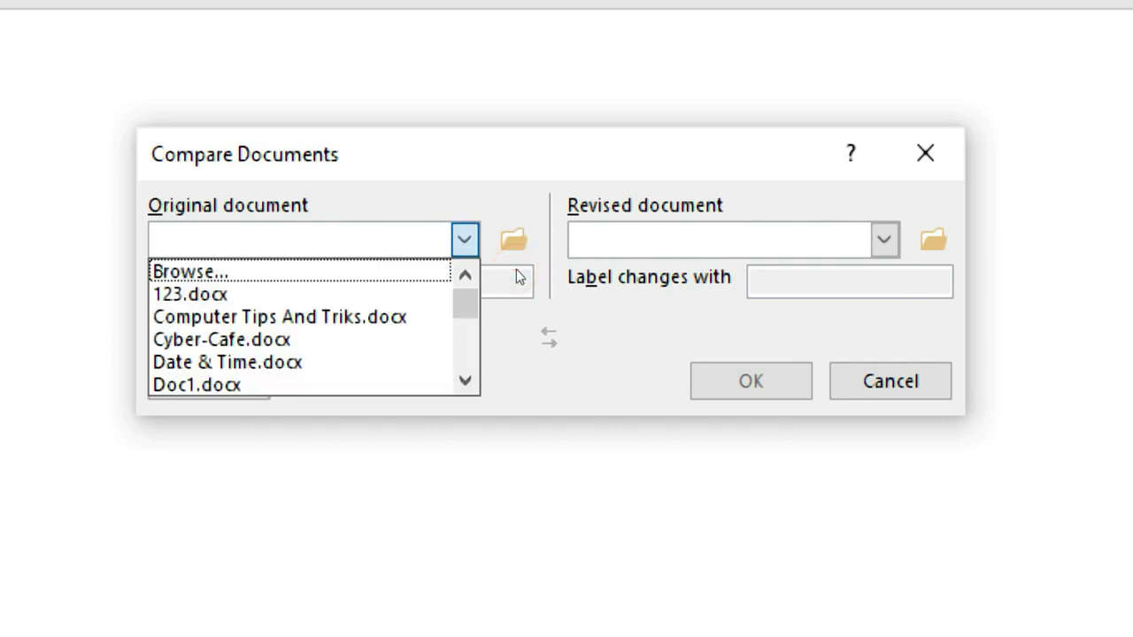
{"action": "scroll", "coordinate": [515, 341], "scroll_direction": "down", "scroll_amount": 1}
{"action": "scroll", "coordinate": [514, 341], "scroll_direction": "down", "scroll_amount": 1}
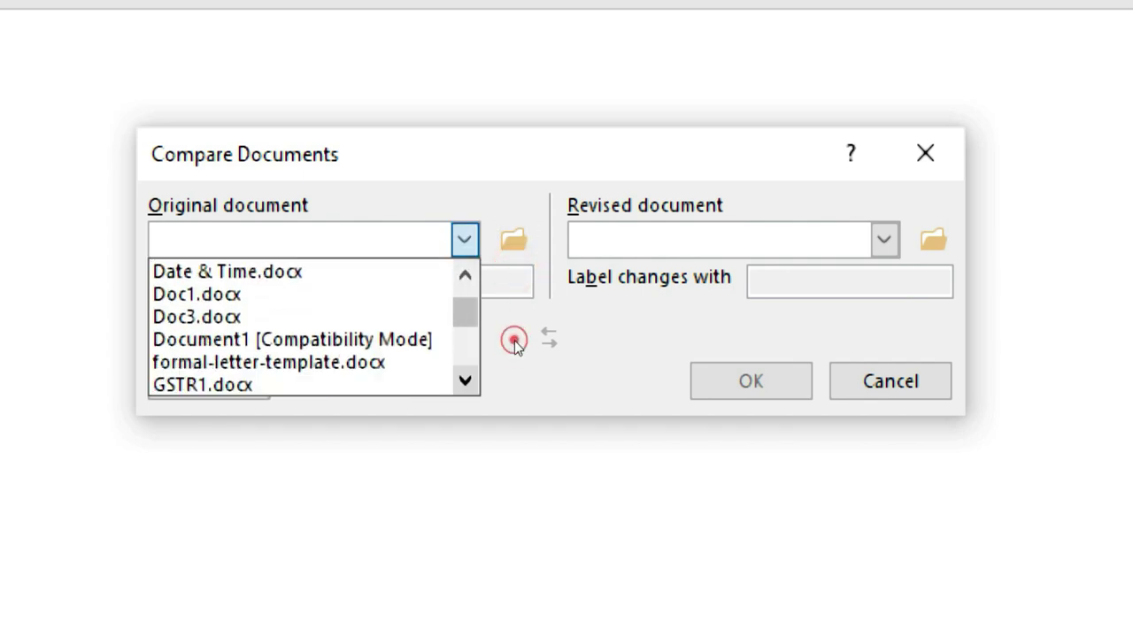
{"action": "left_click", "coordinate": [540, 331]}
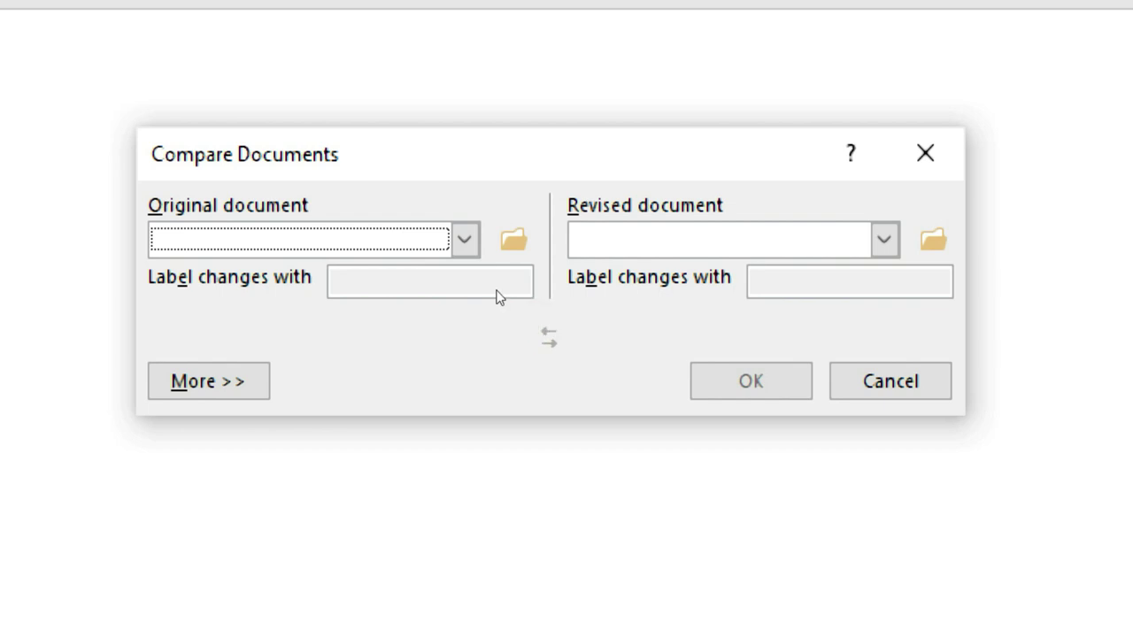
{"action": "left_click", "coordinate": [513, 239]}
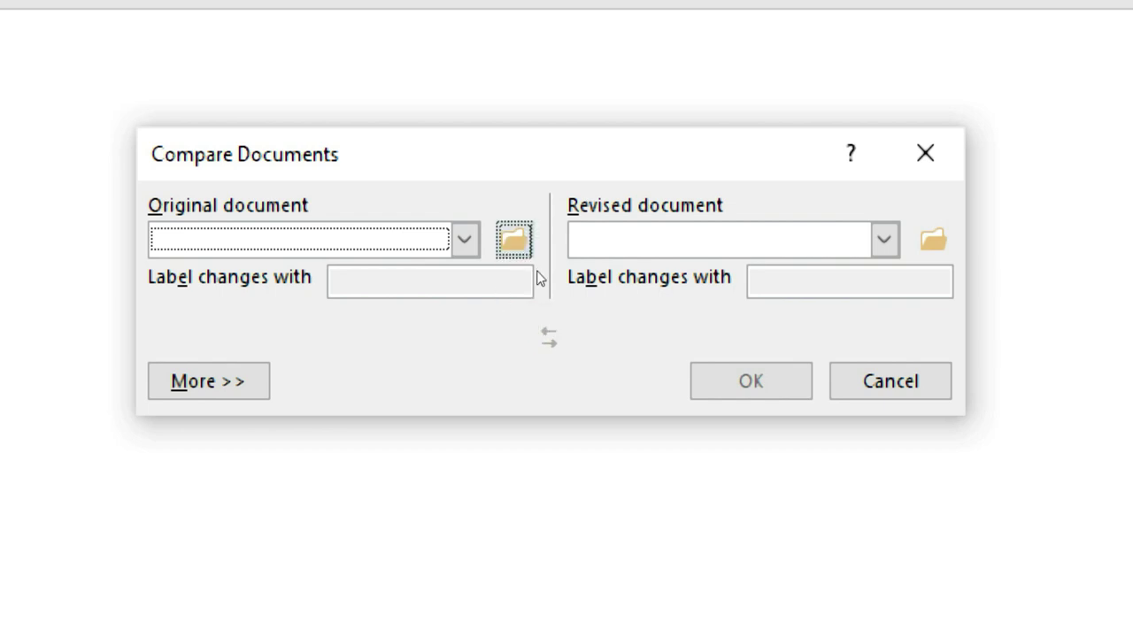
{"action": "left_click", "coordinate": [528, 253]}
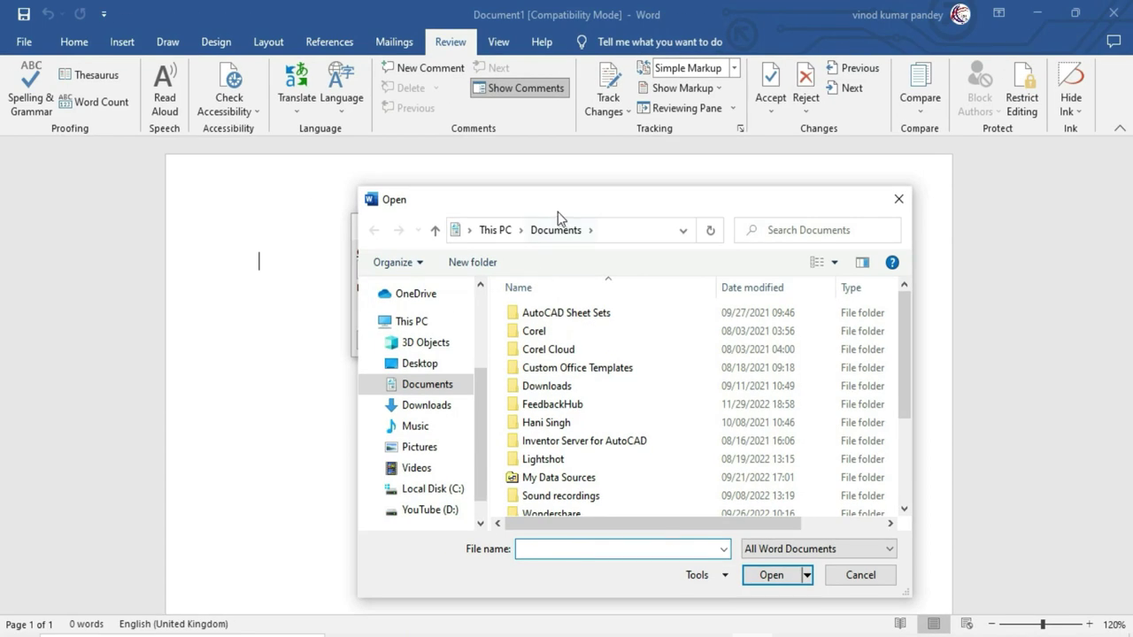
{"action": "left_click_drag", "start_coordinate": [557, 212], "coordinate": [480, 142]}
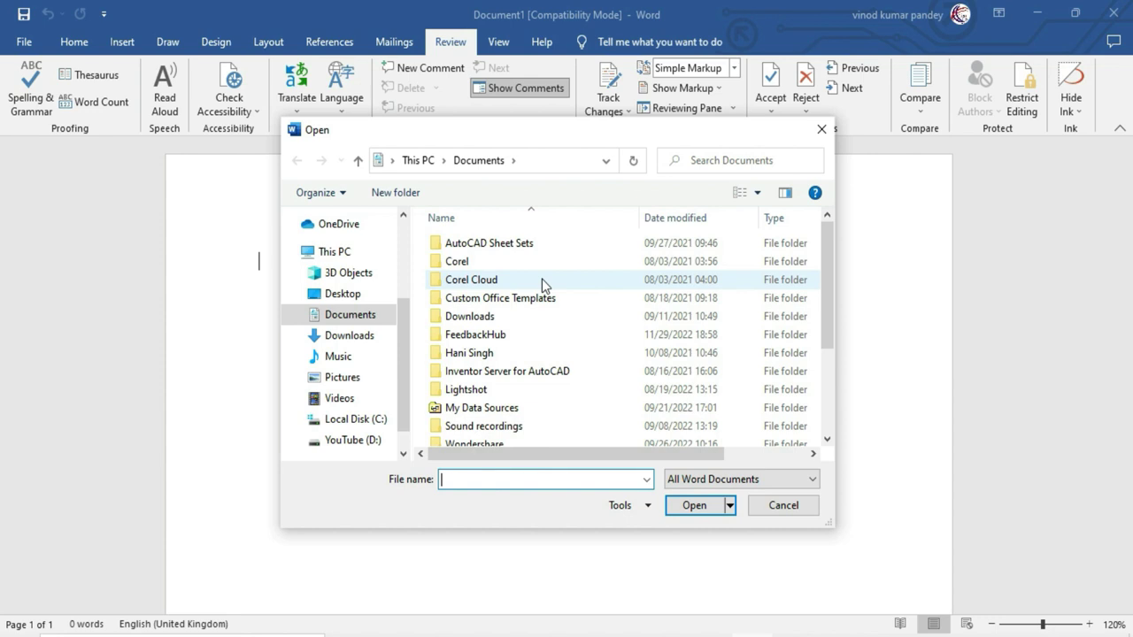
{"action": "left_click", "coordinate": [345, 299]}
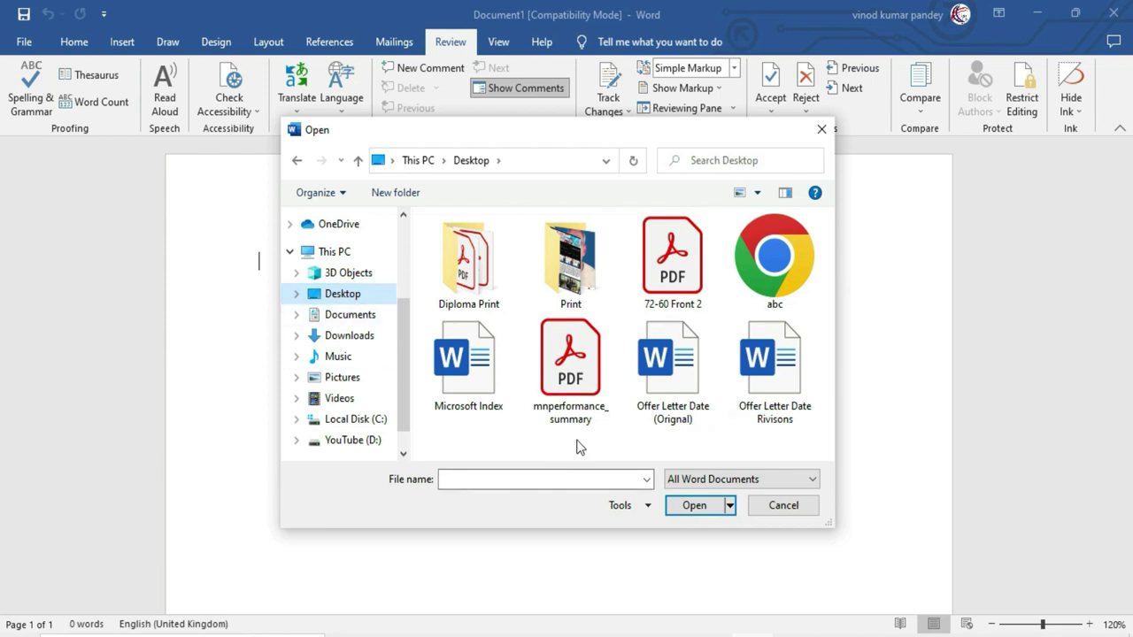
{"action": "left_click", "coordinate": [678, 395]}
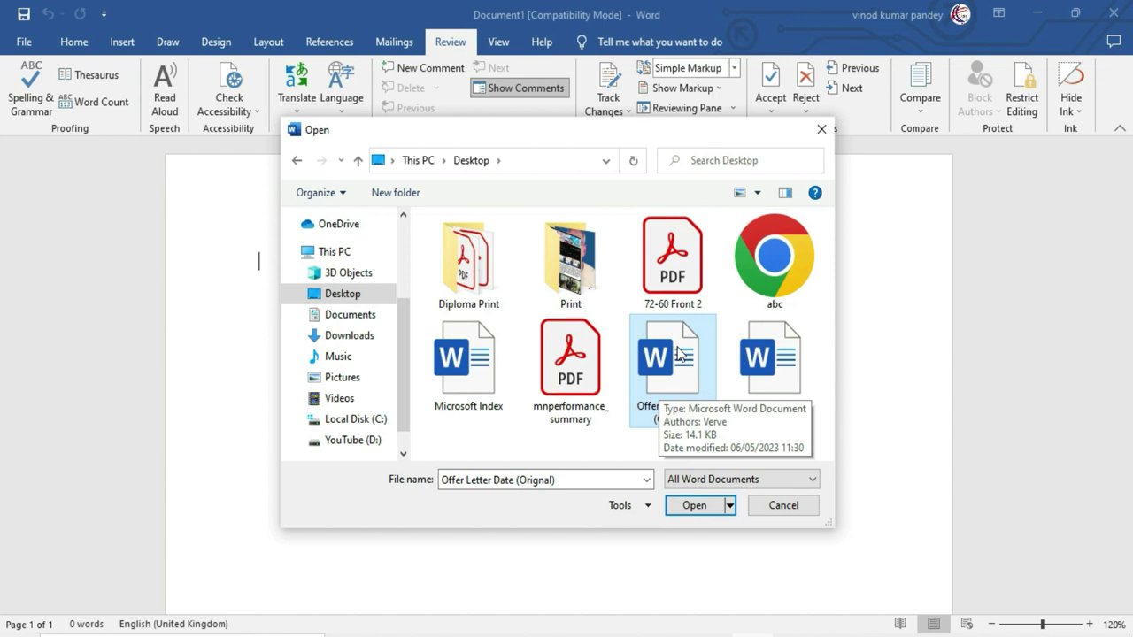
{"action": "left_click", "coordinate": [692, 507]}
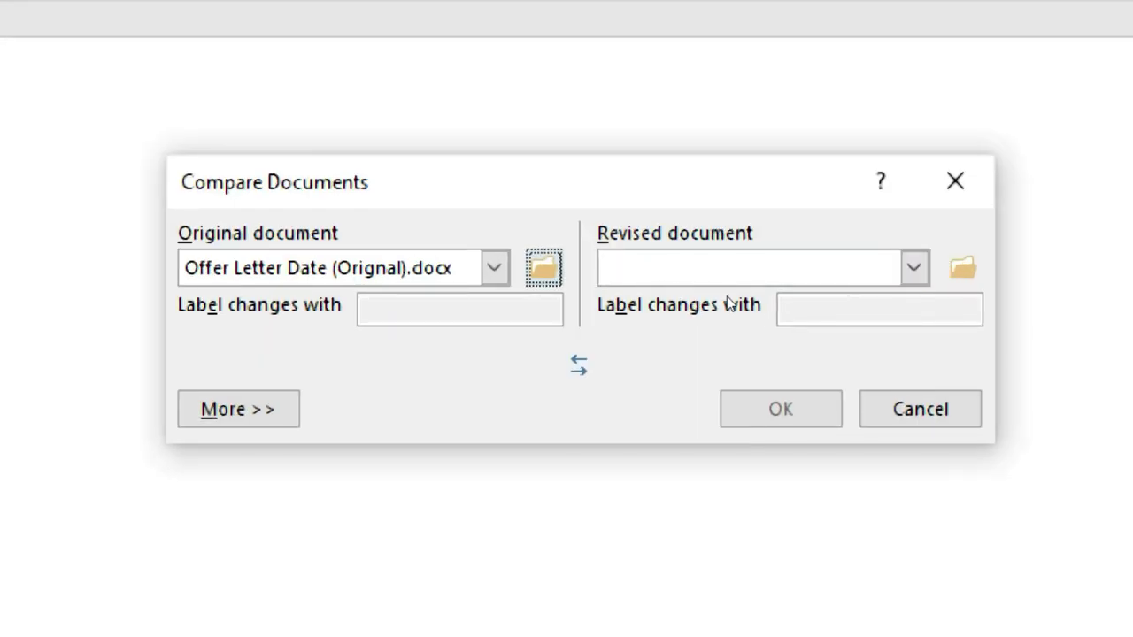
Step: Choose Offer Letter Date Rivisons as the revised document
{"action": "left_click", "coordinate": [750, 268]}
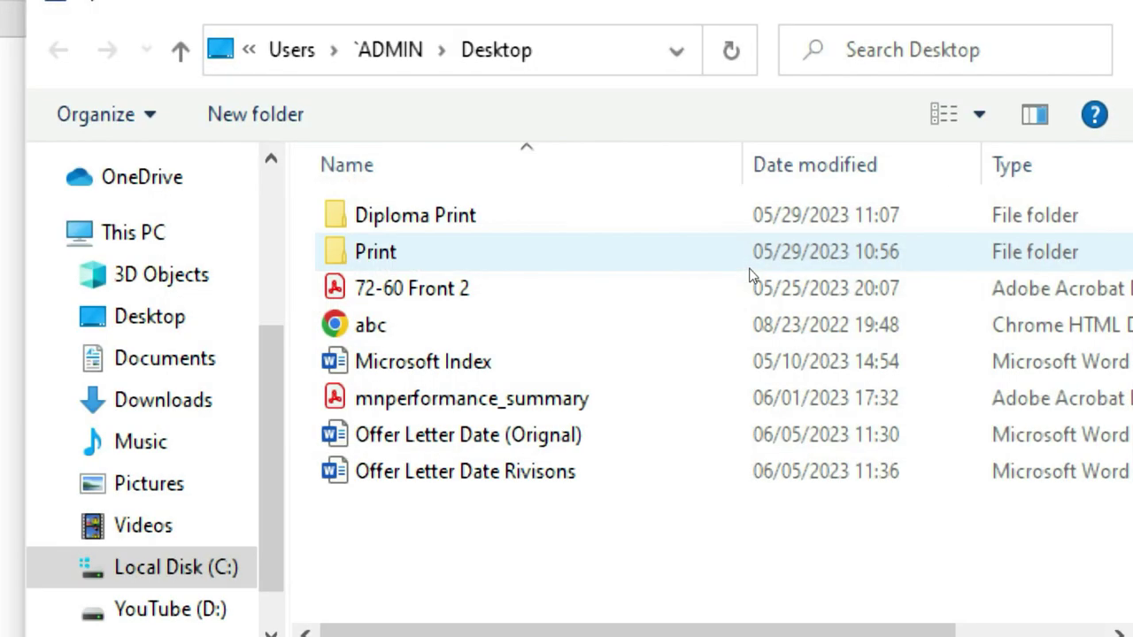
{"action": "left_click", "coordinate": [521, 372]}
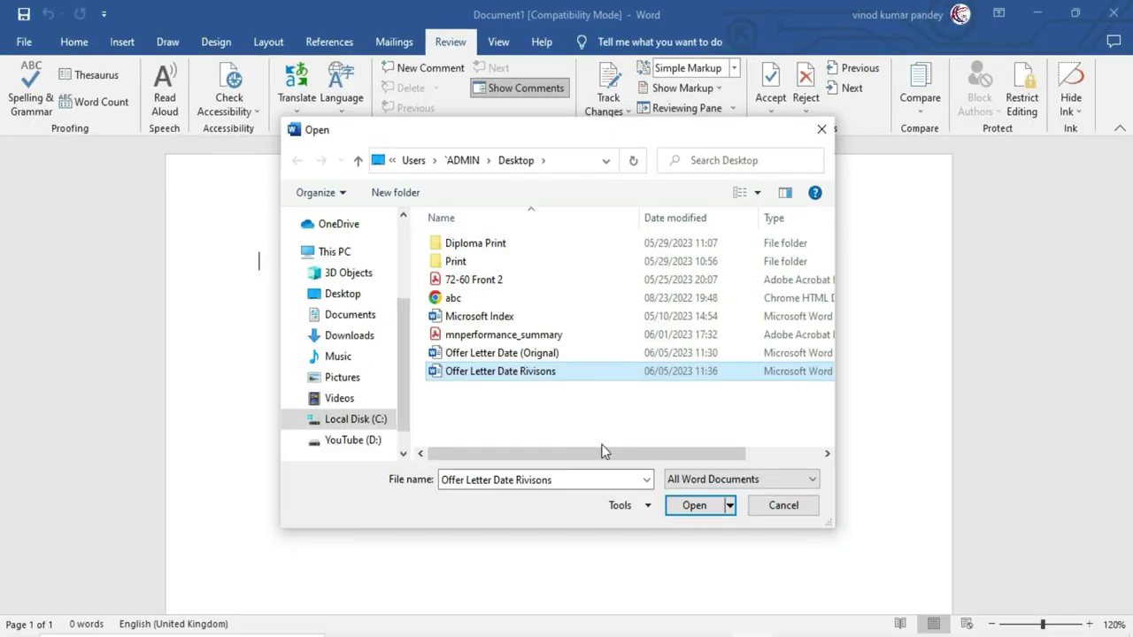
{"action": "left_click", "coordinate": [695, 511]}
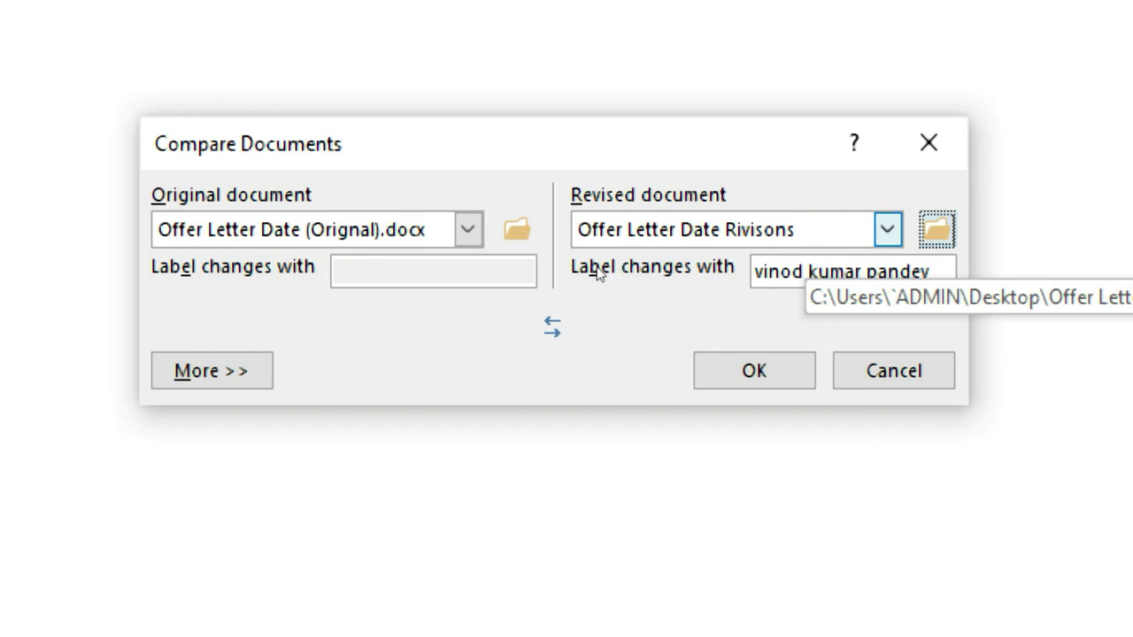
Step: Swap the two documents and swap them back, then run the comparison
{"action": "left_click", "coordinate": [556, 326]}
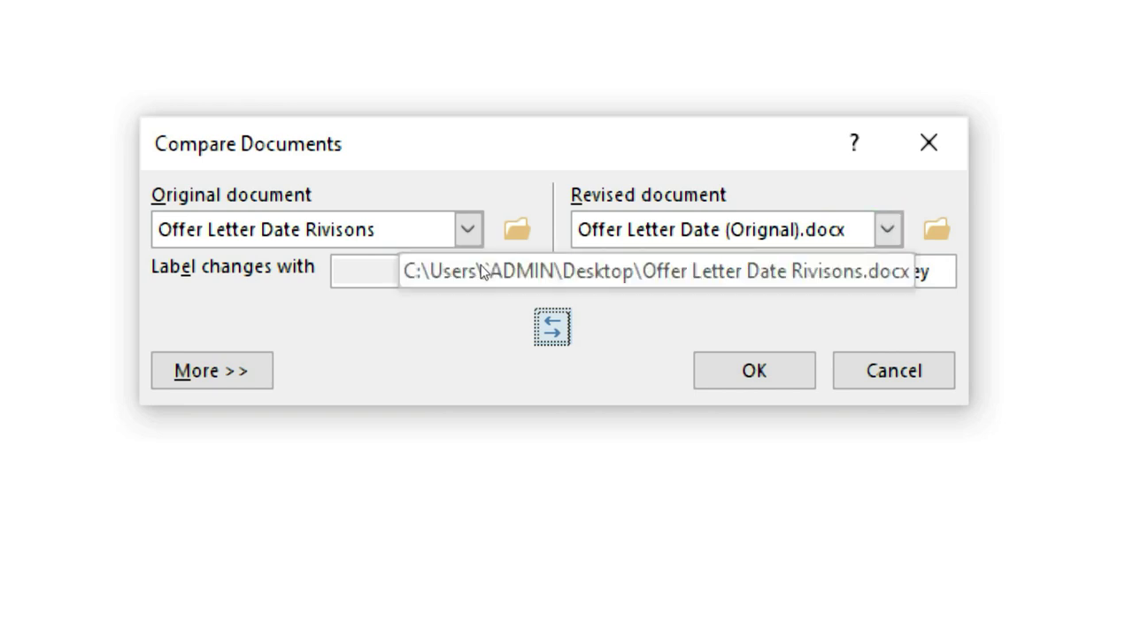
{"action": "left_click", "coordinate": [559, 326]}
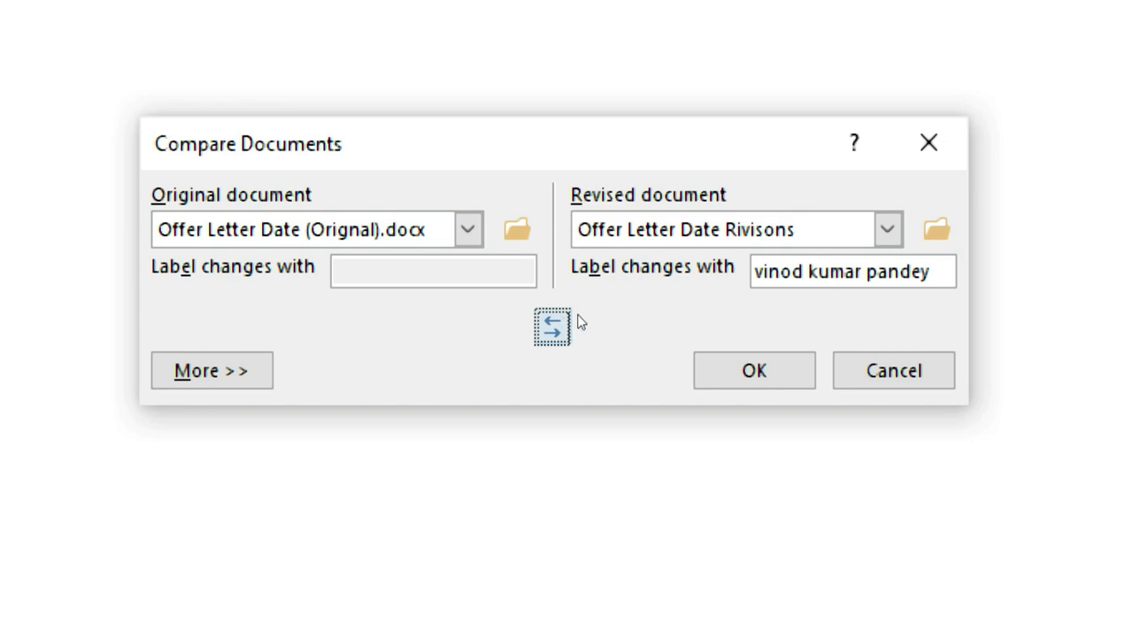
{"action": "left_click", "coordinate": [662, 340]}
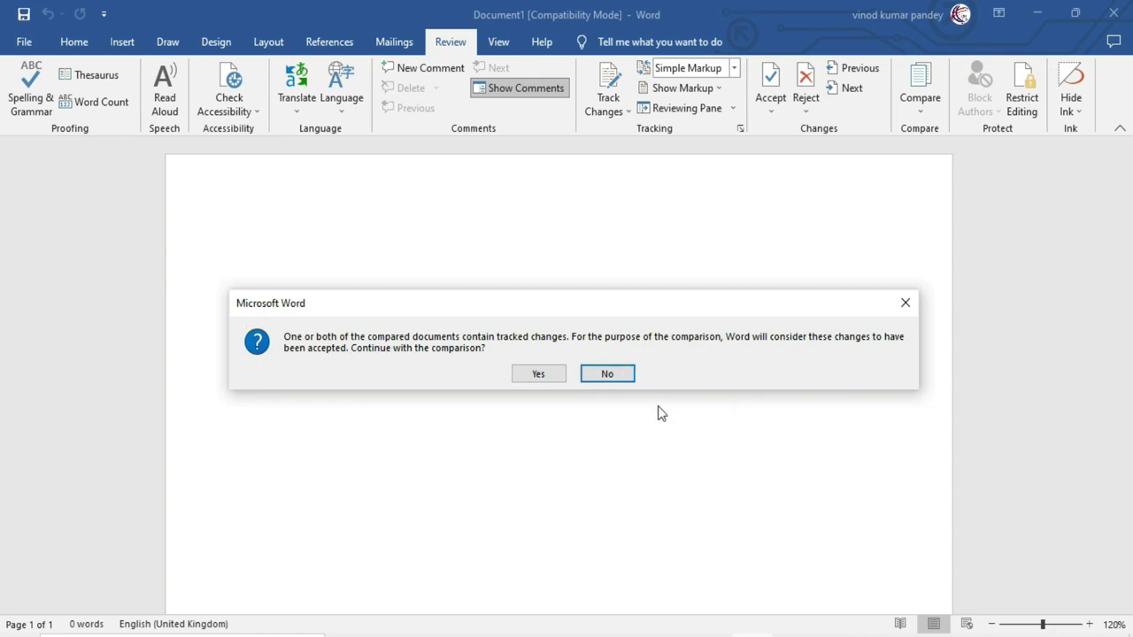
Step: Accept existing tracked changes to create Compare Result 2, displayed with All Markup
{"action": "left_click", "coordinate": [540, 375]}
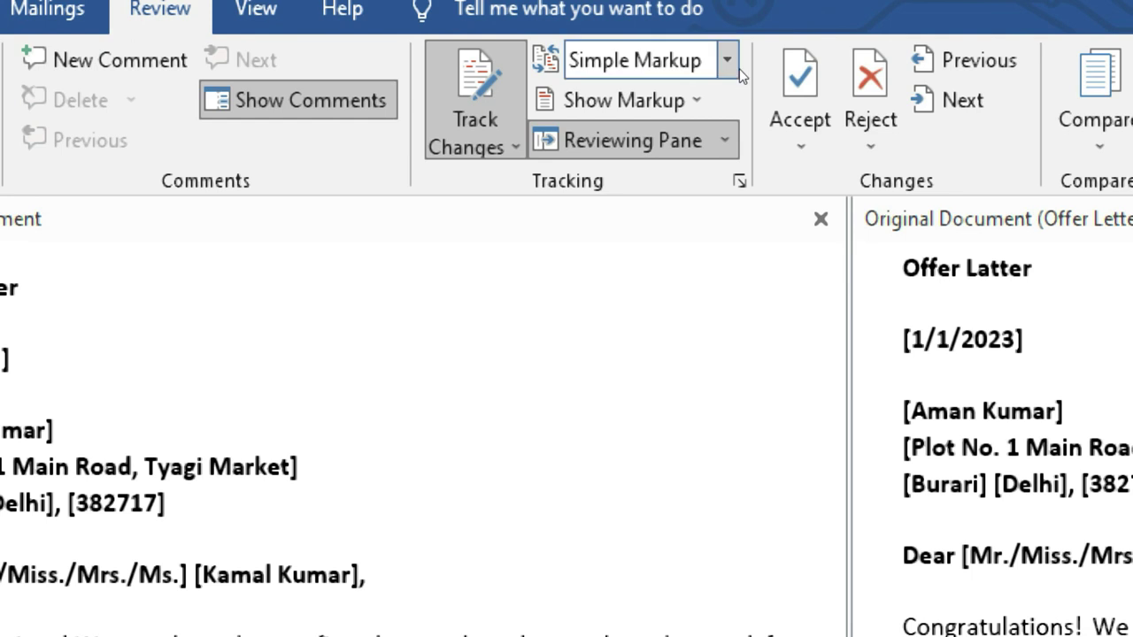
{"action": "left_click", "coordinate": [736, 64]}
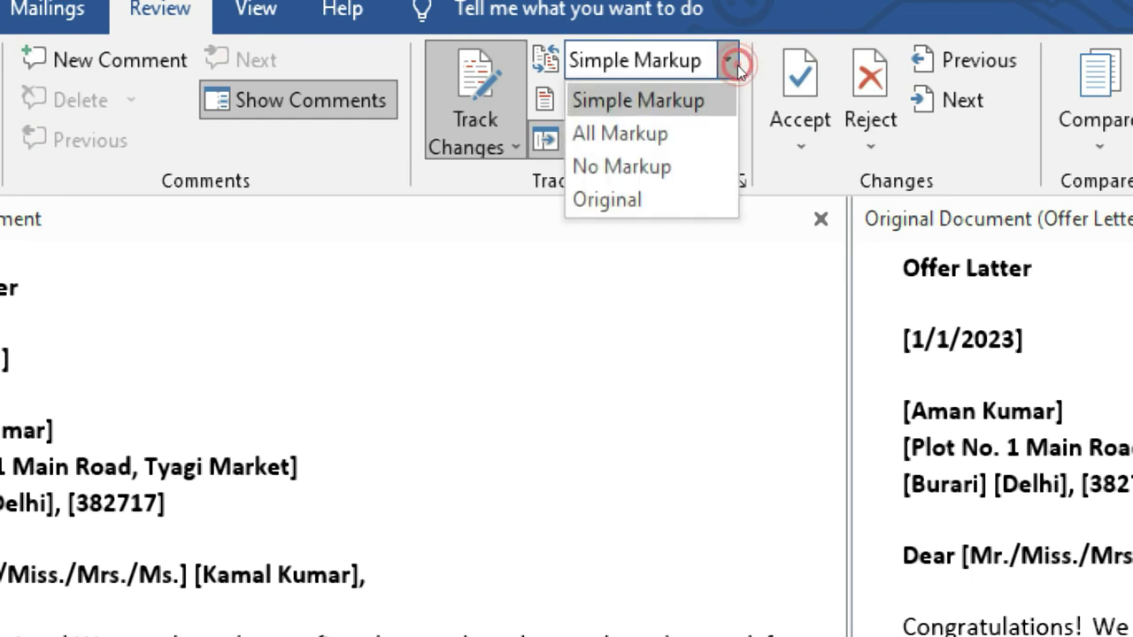
{"action": "left_click", "coordinate": [696, 120]}
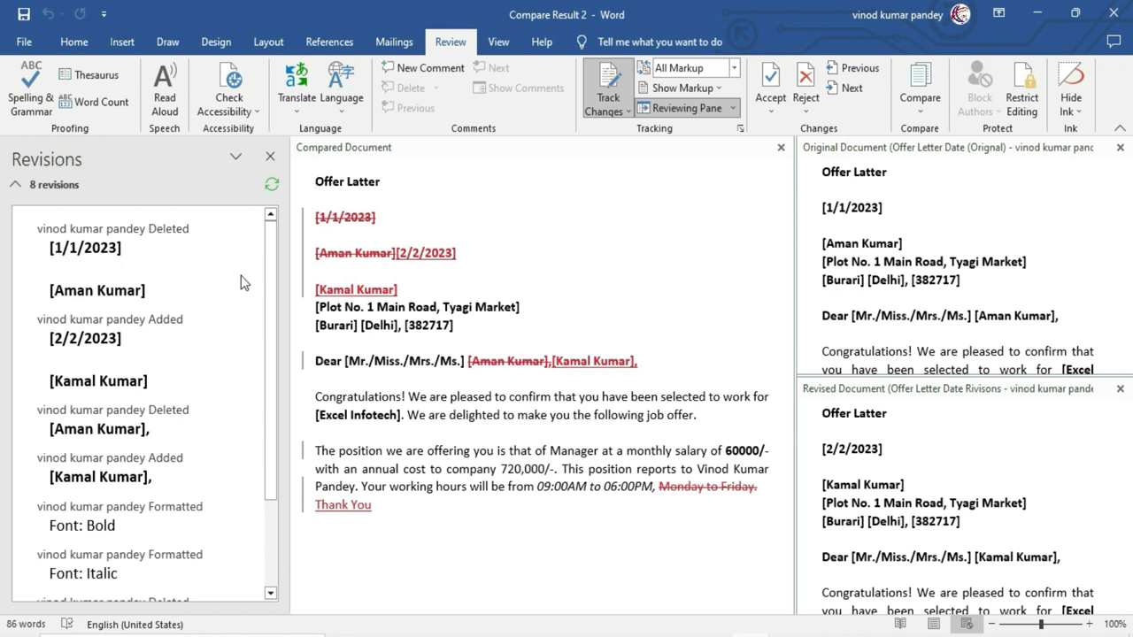
Step: Cycle Show Source Documents through Hide, Show Original and Show Revised, ending on Show Both
{"action": "mouse_move", "coordinate": [270, 287]}
{"action": "left_mouse_down"}
{"action": "mouse_move", "coordinate": [261, 416]}
{"action": "mouse_move", "coordinate": [269, 330]}
{"action": "mouse_move", "coordinate": [259, 405]}
{"action": "mouse_move", "coordinate": [439, 392]}
{"action": "left_mouse_up"}
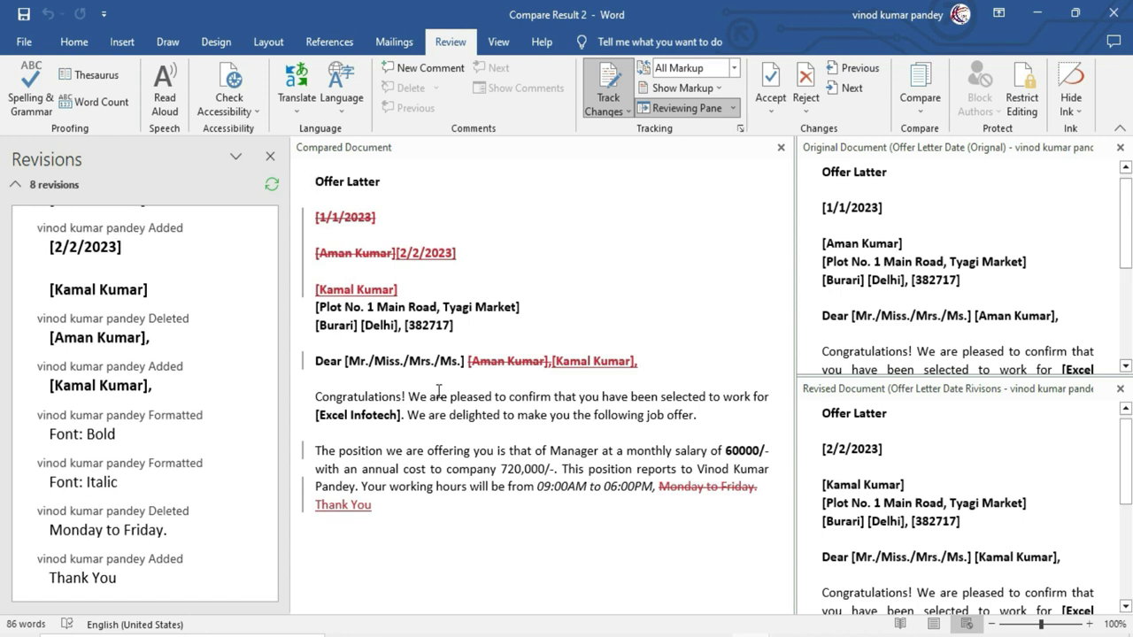
{"action": "left_click", "coordinate": [927, 106]}
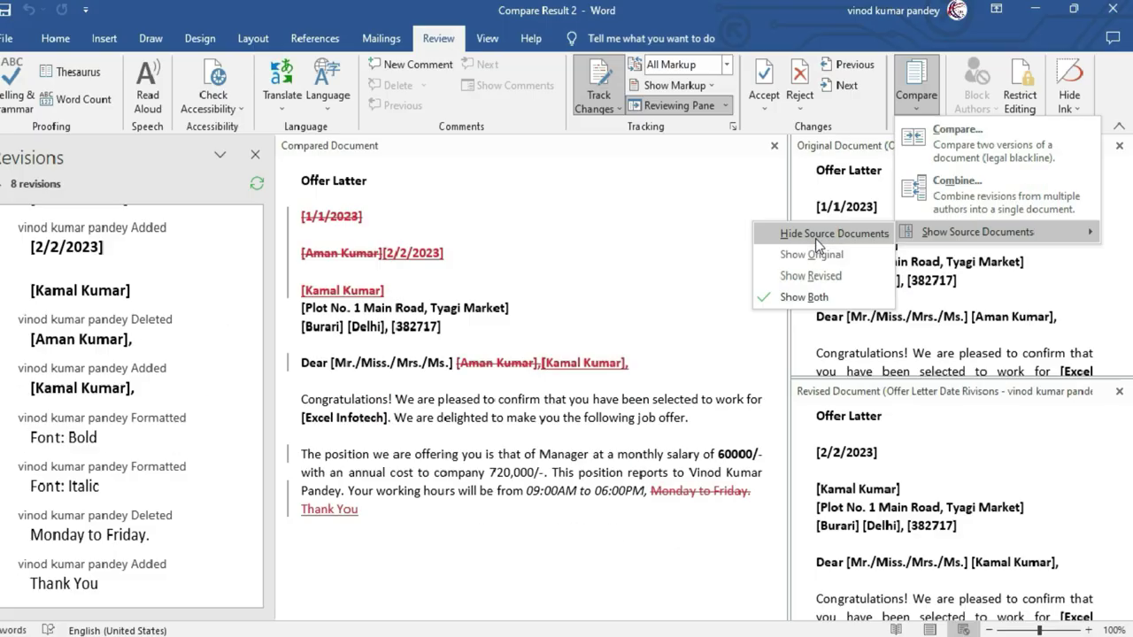
{"action": "left_click", "coordinate": [799, 234]}
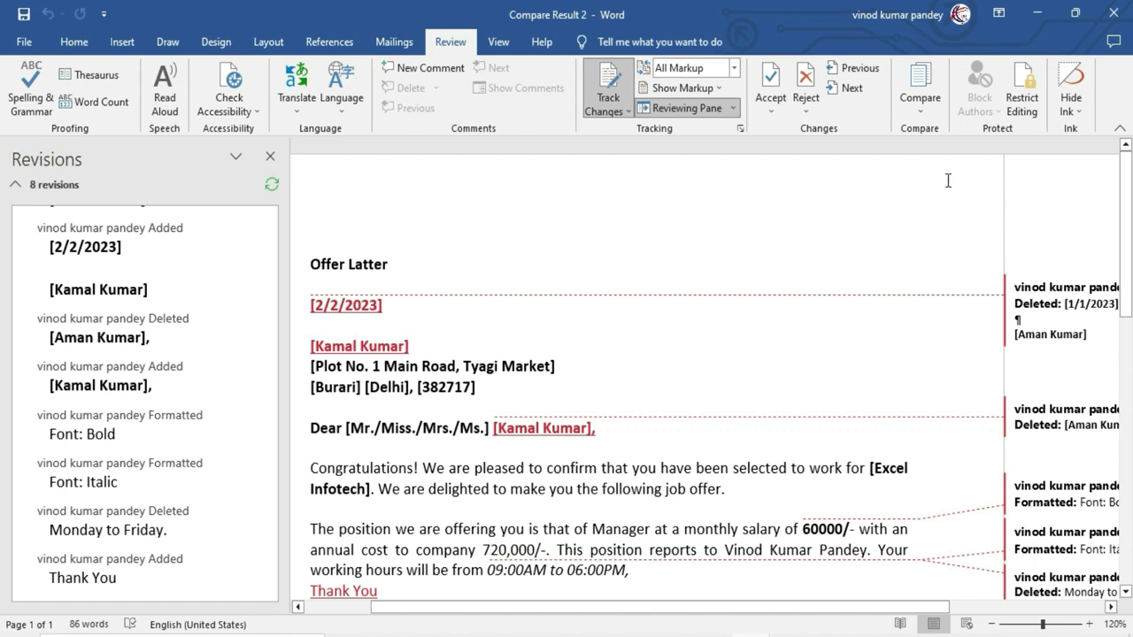
{"action": "left_click", "coordinate": [922, 111]}
{"action": "mouse_move", "coordinate": [996, 232]}
{"action": "left_click", "coordinate": [819, 257]}
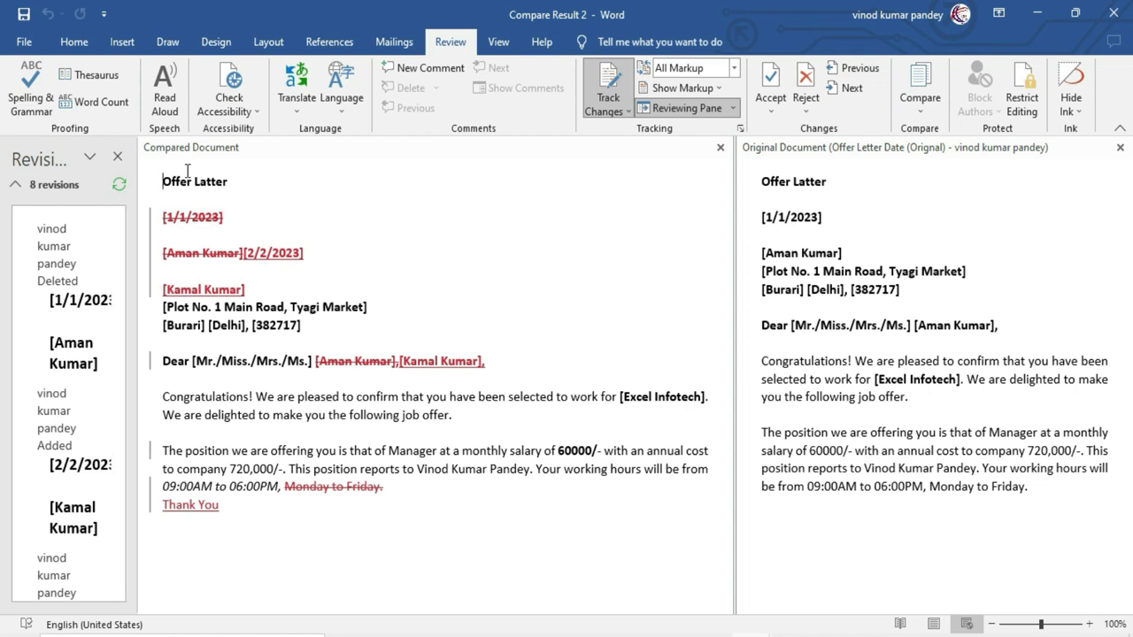
{"action": "left_click", "coordinate": [929, 107]}
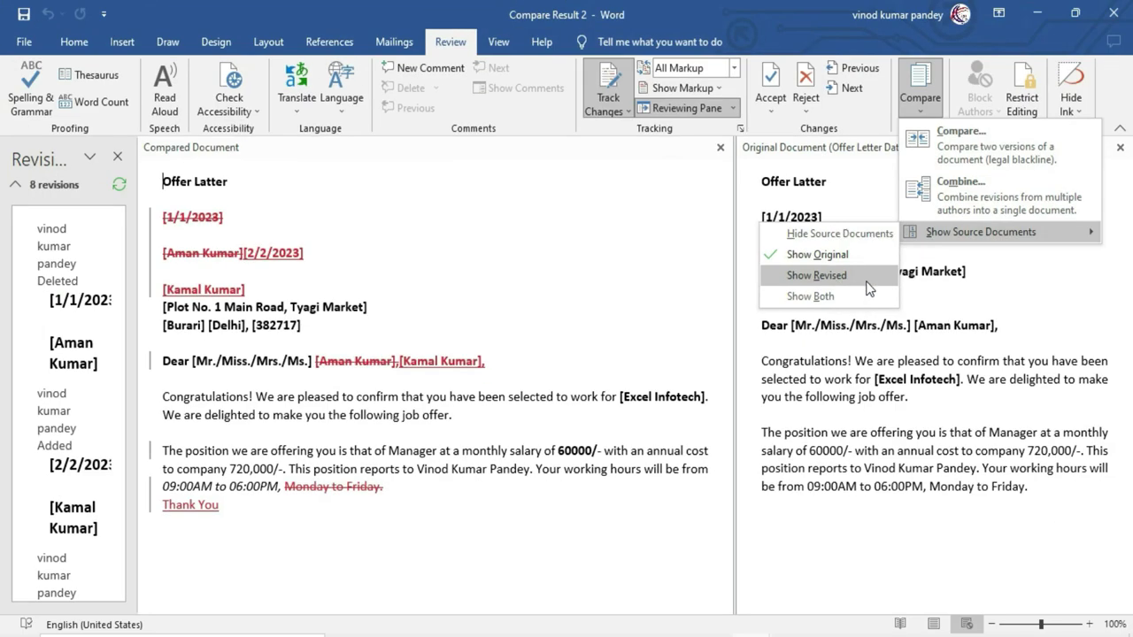
{"action": "left_click", "coordinate": [867, 284]}
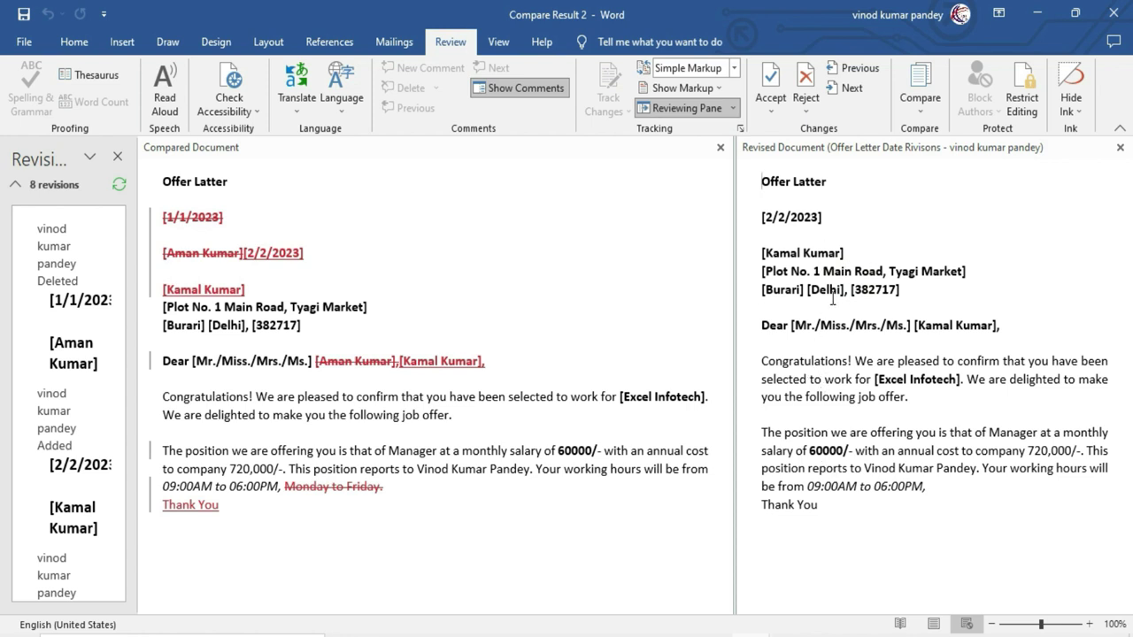
{"action": "left_click", "coordinate": [921, 88]}
{"action": "mouse_move", "coordinate": [981, 232]}
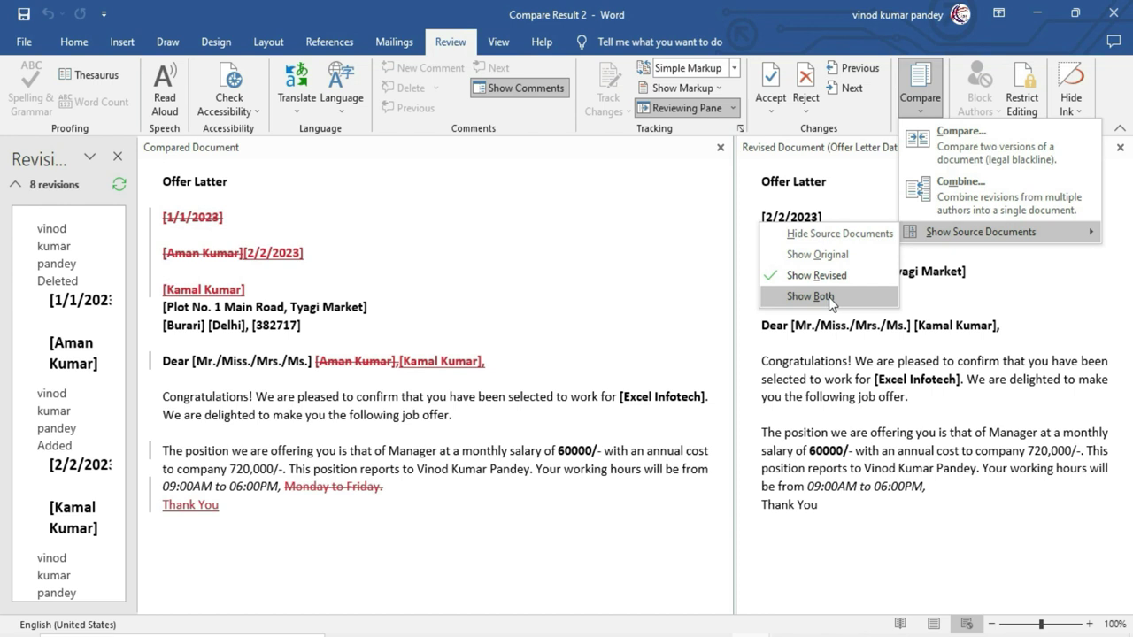
{"action": "left_click", "coordinate": [829, 297]}
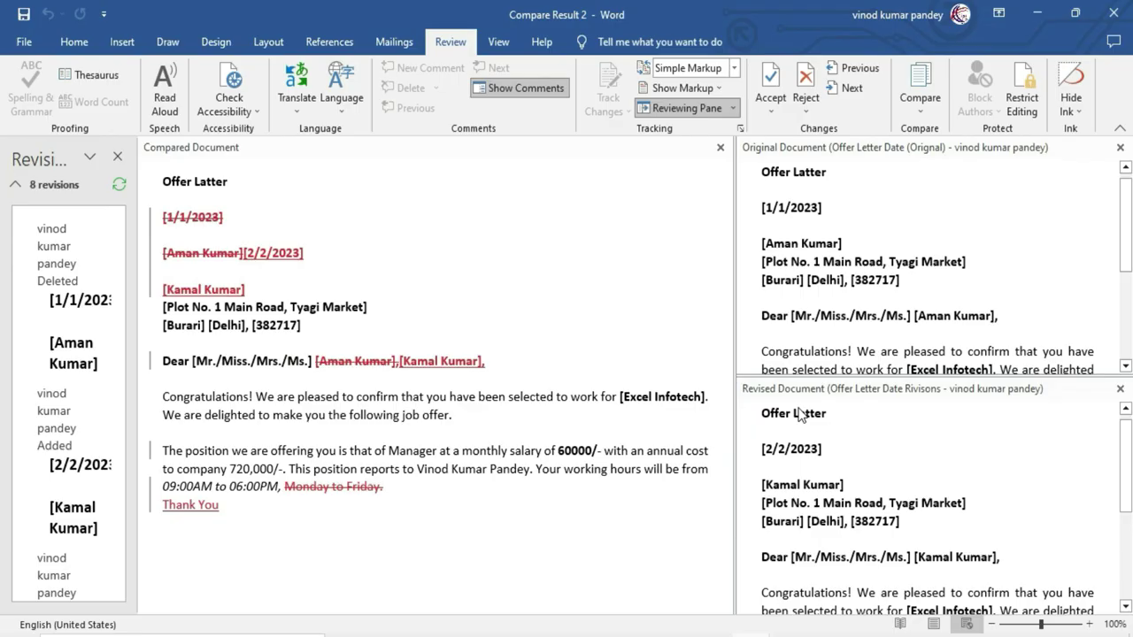
{"action": "left_click", "coordinate": [295, 255]}
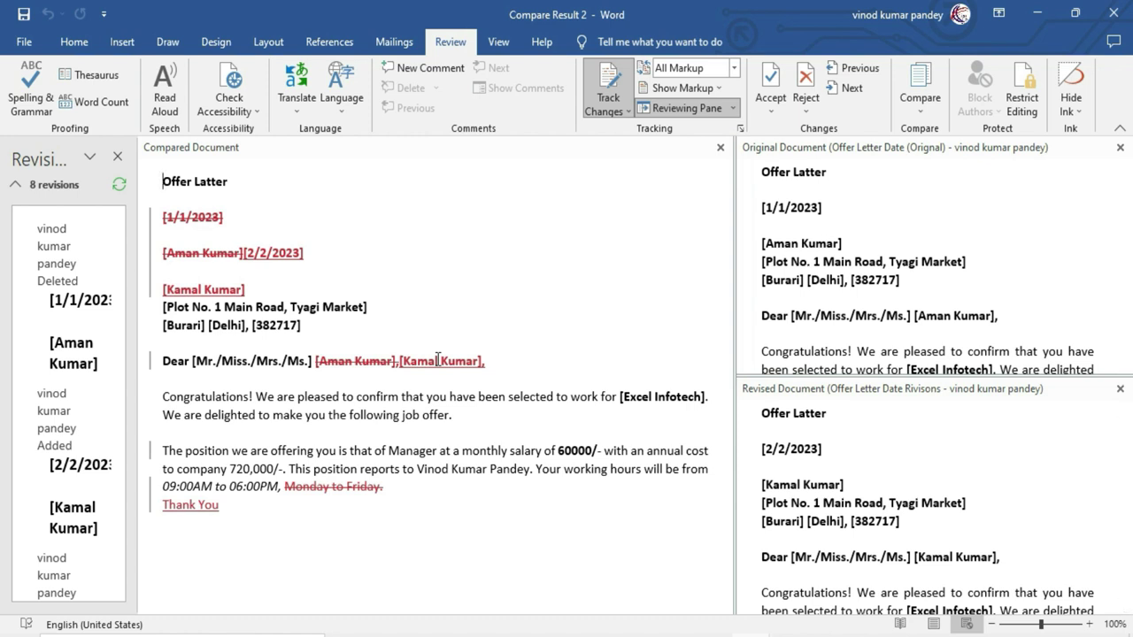
Step: Close Compare Result 2 with Don't Save, returning to the blank Document1
{"action": "left_click", "coordinate": [925, 104]}
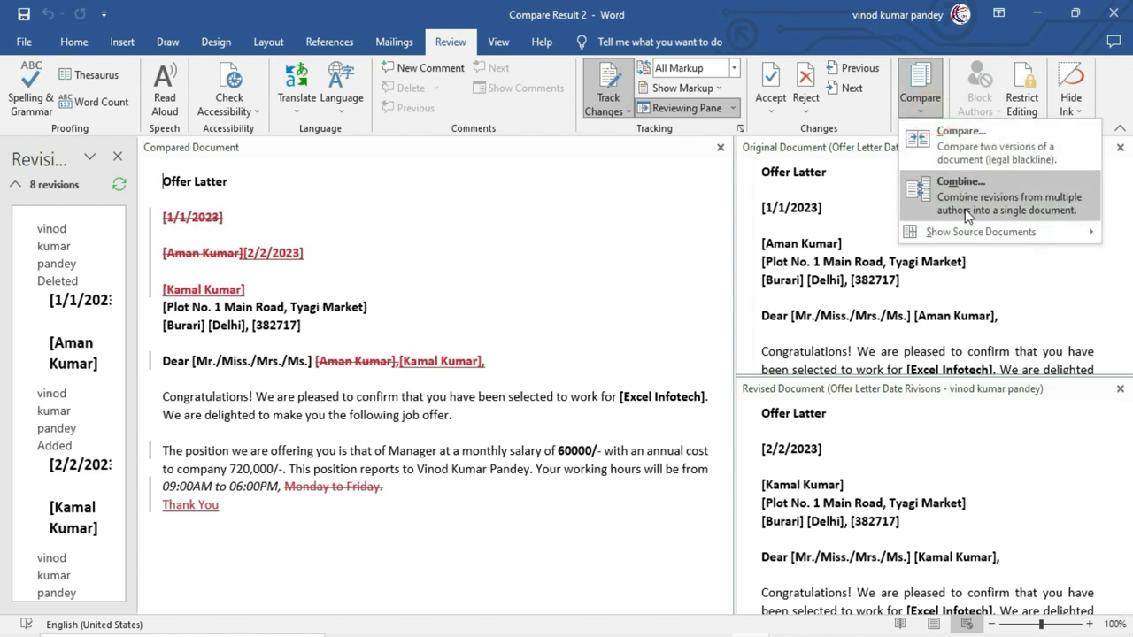
{"action": "left_click", "coordinate": [545, 244]}
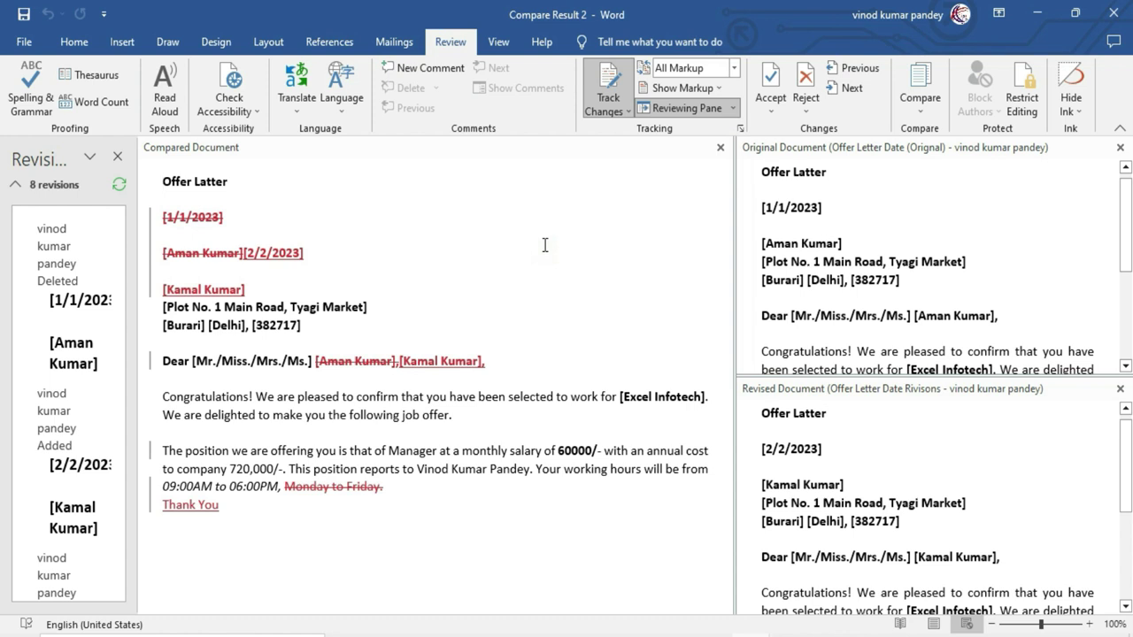
{"action": "left_click", "coordinate": [1115, 13]}
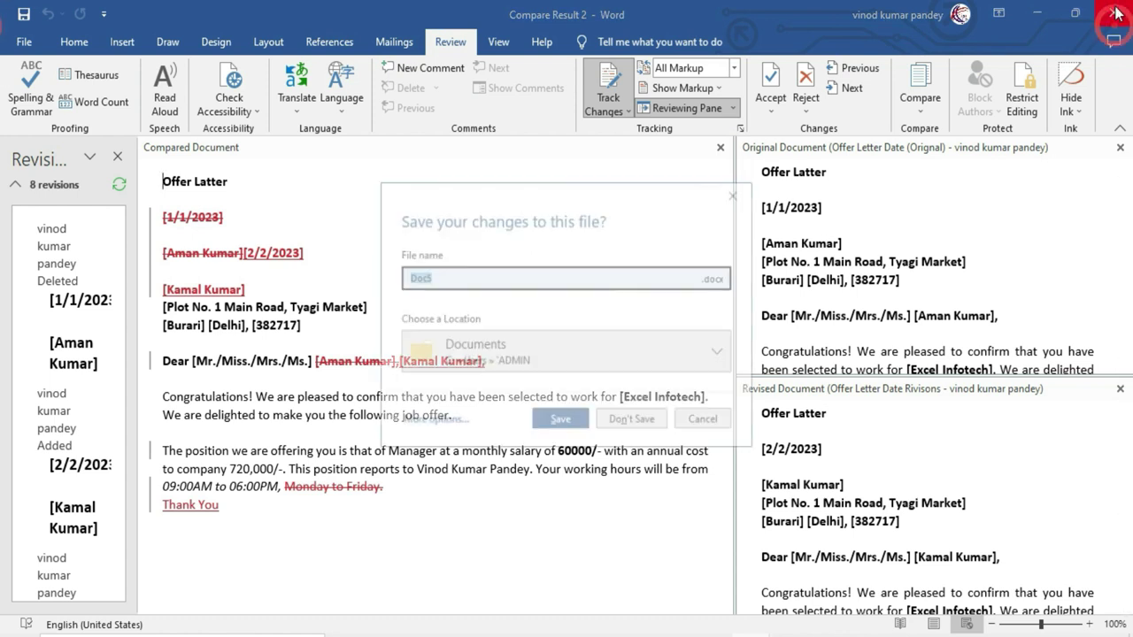
{"action": "left_click", "coordinate": [632, 422]}
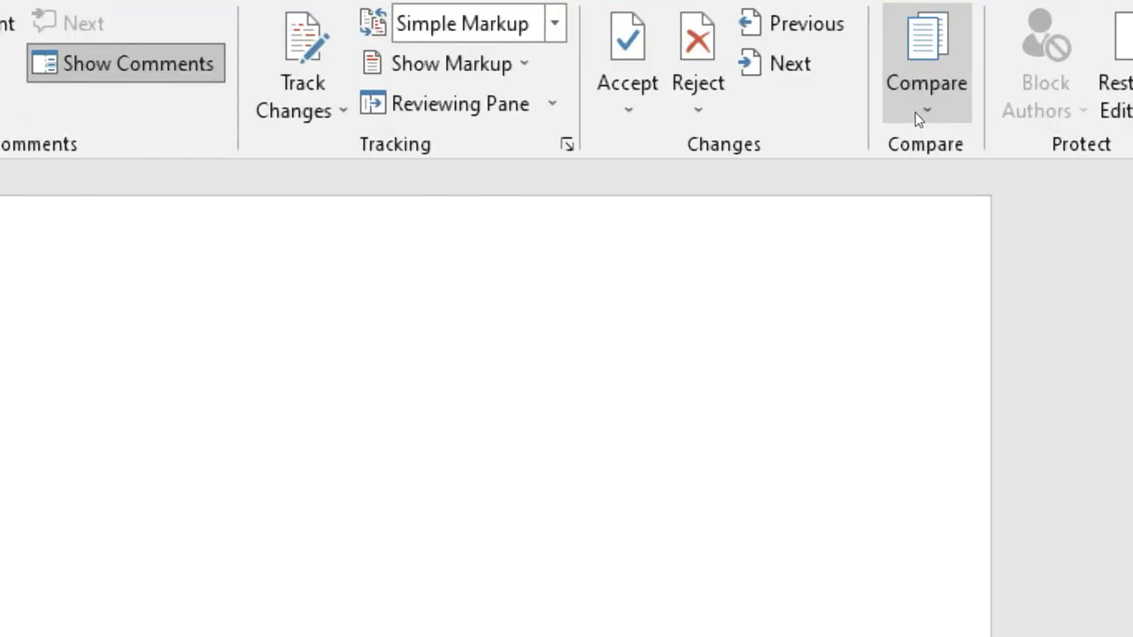
{"action": "left_click", "coordinate": [916, 113]}
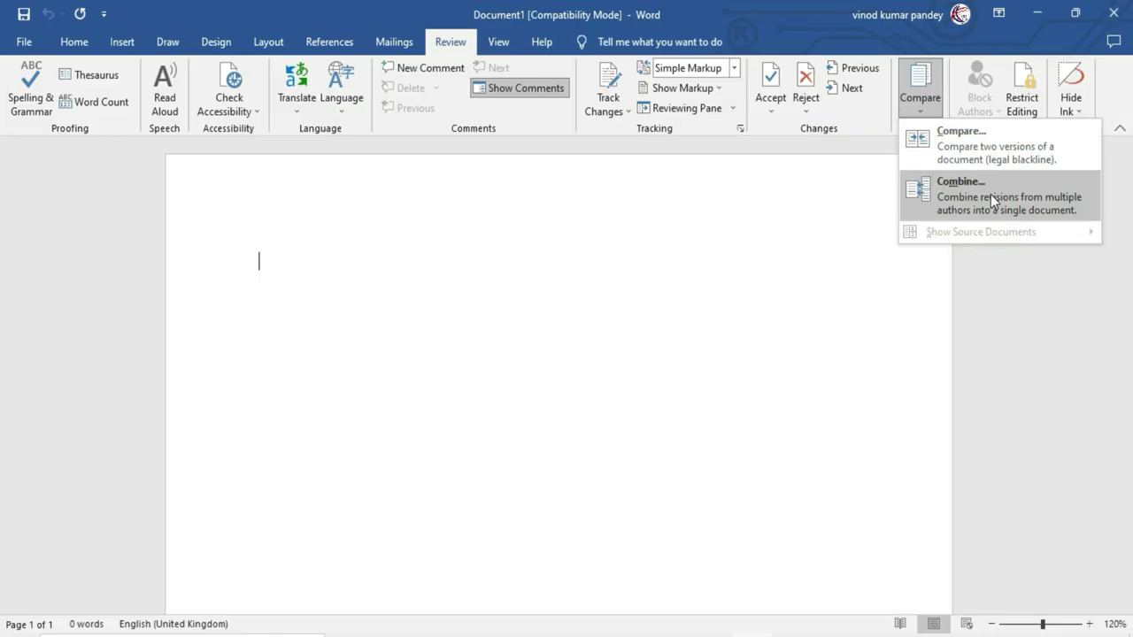
Step: Combine Offer Letter Date (Orignal) as original with Offer Letter Date Rivisons as revised
{"action": "left_click", "coordinate": [991, 196]}
{"action": "left_click_drag", "start_coordinate": [677, 226], "coordinate": [656, 256]}
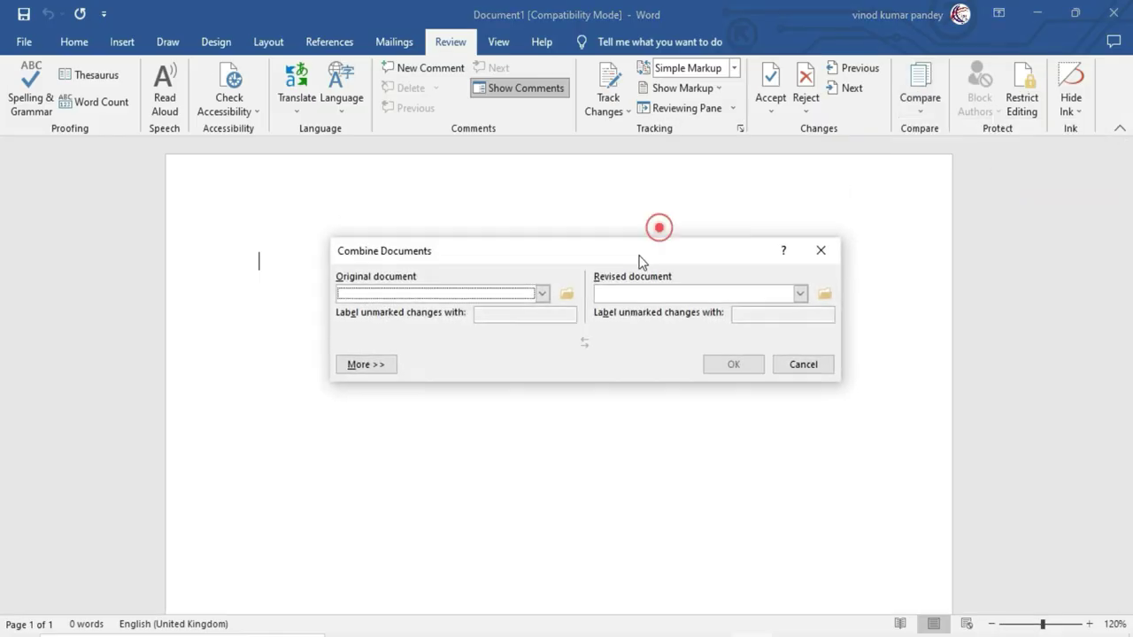
{"action": "left_click", "coordinate": [563, 298]}
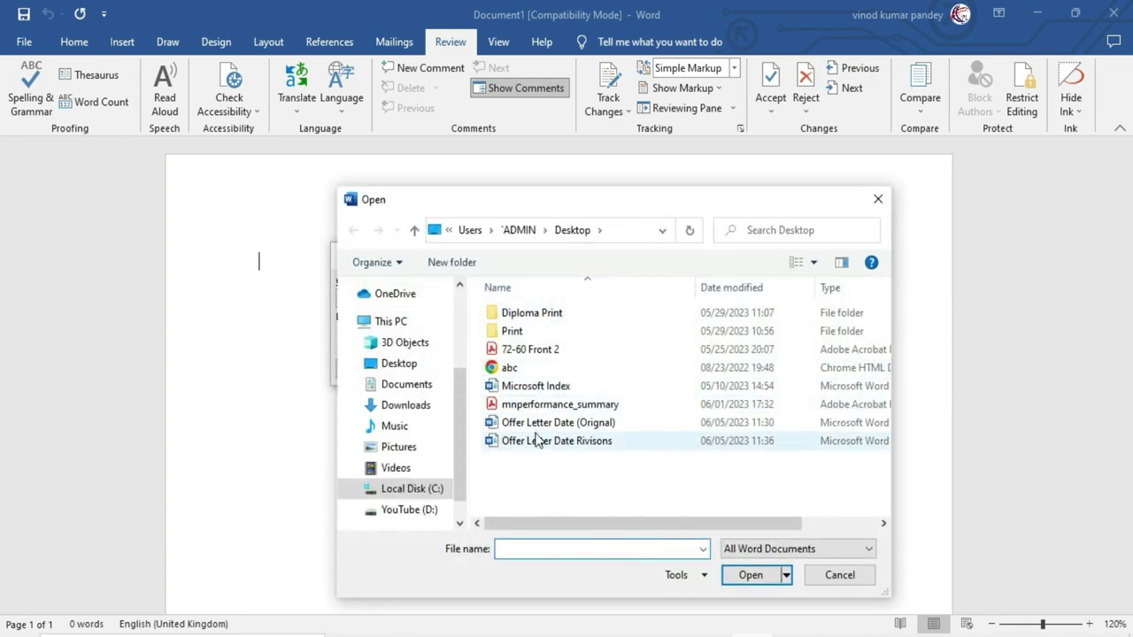
{"action": "left_click", "coordinate": [580, 424]}
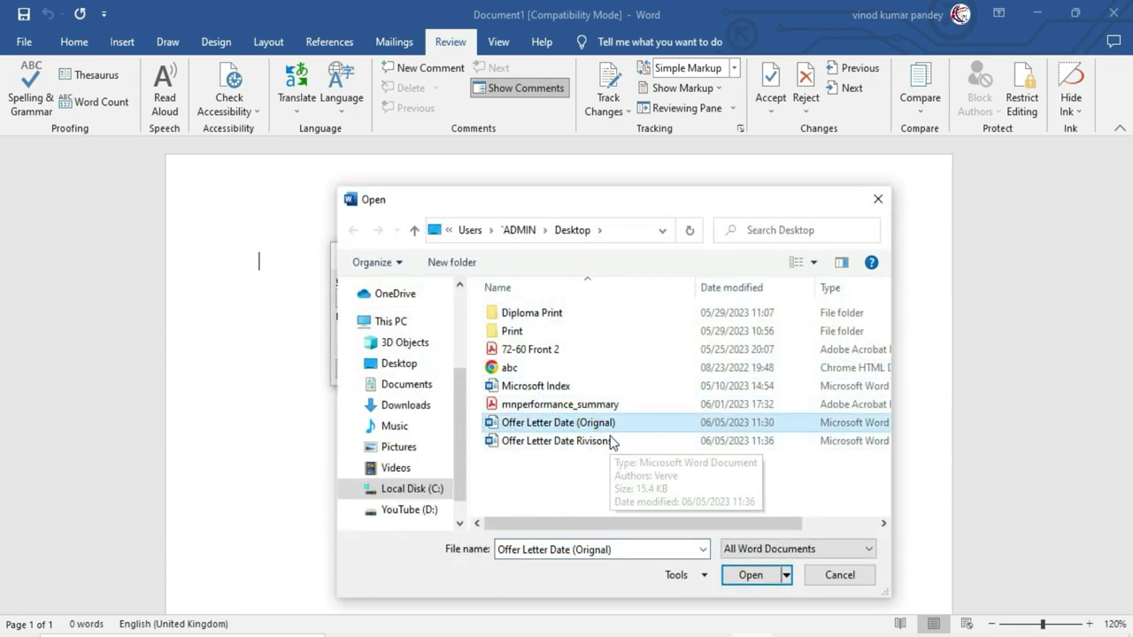
{"action": "left_click", "coordinate": [748, 576]}
{"action": "left_click", "coordinate": [824, 299]}
{"action": "left_click", "coordinate": [557, 441]}
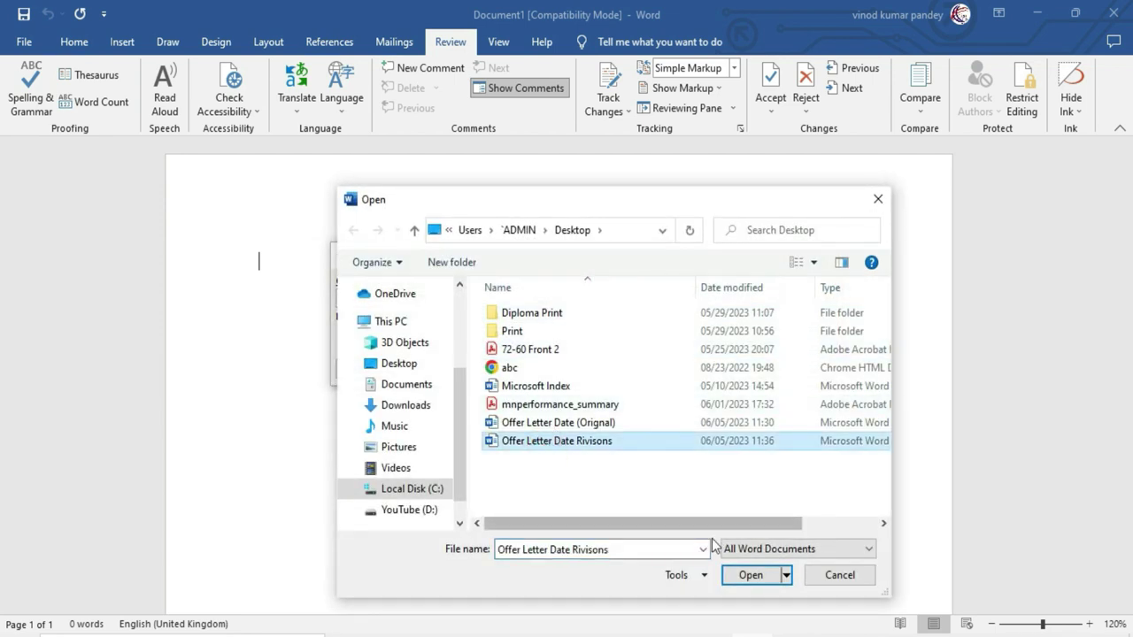
{"action": "left_click", "coordinate": [749, 576]}
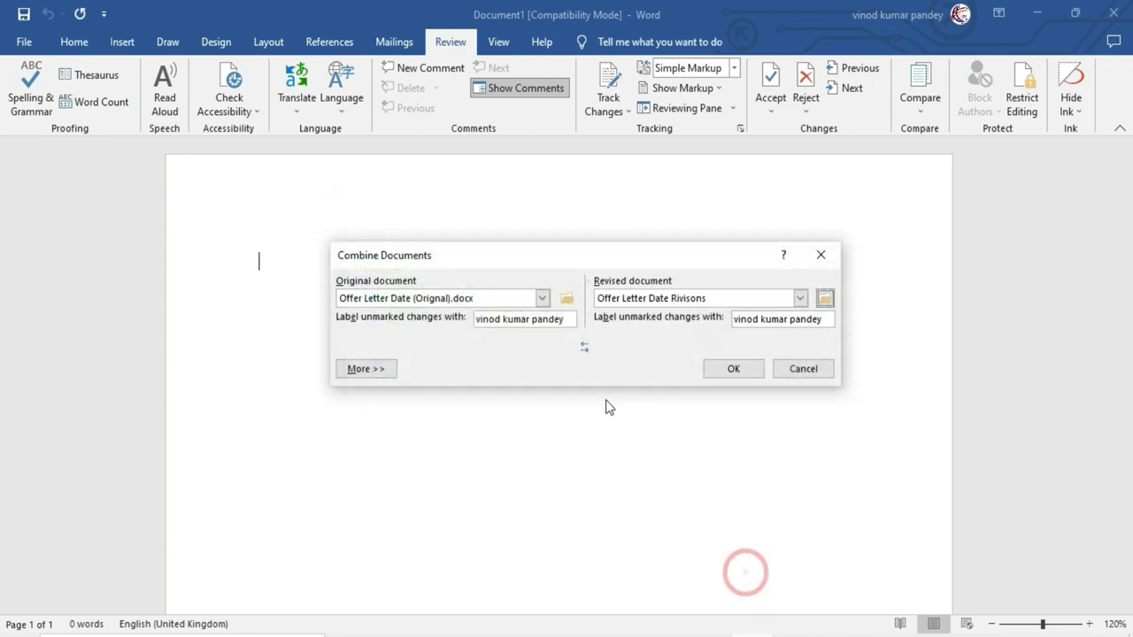
{"action": "left_click", "coordinate": [734, 369]}
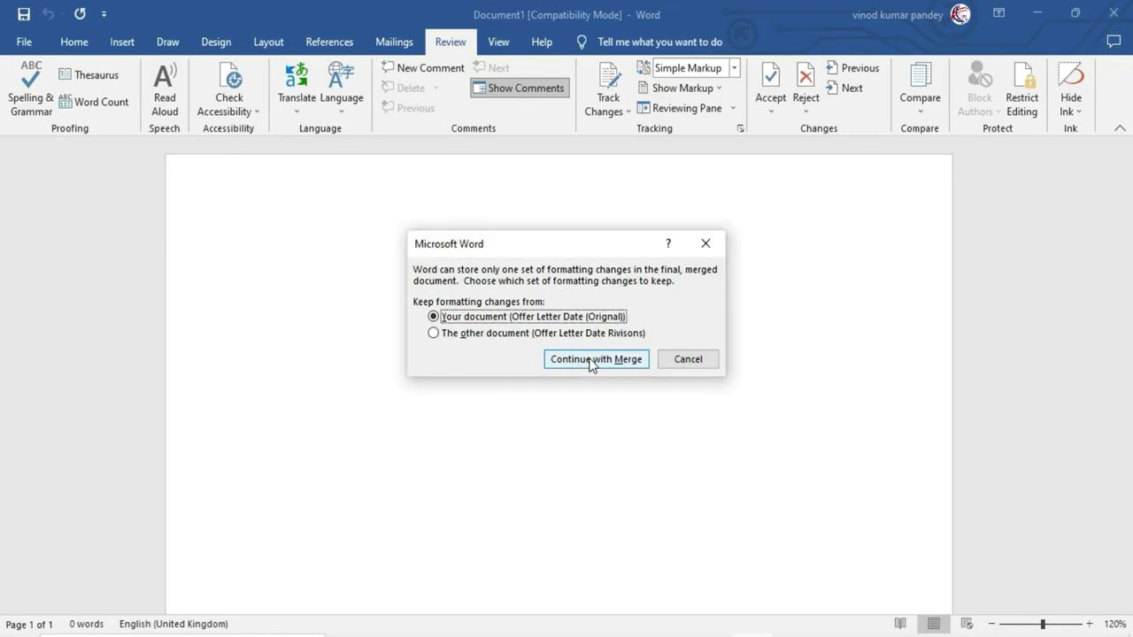
Step: Continue the merge keeping your formatting to create Combine Result 7, then click its date line
{"action": "left_click", "coordinate": [591, 359]}
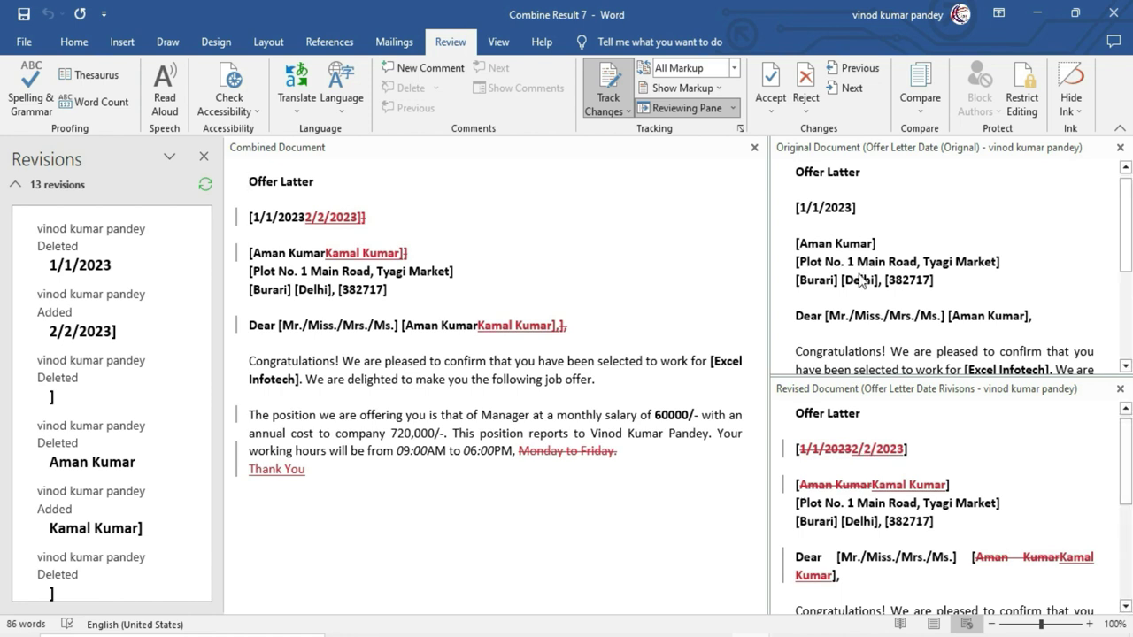
{"action": "left_click", "coordinate": [855, 193]}
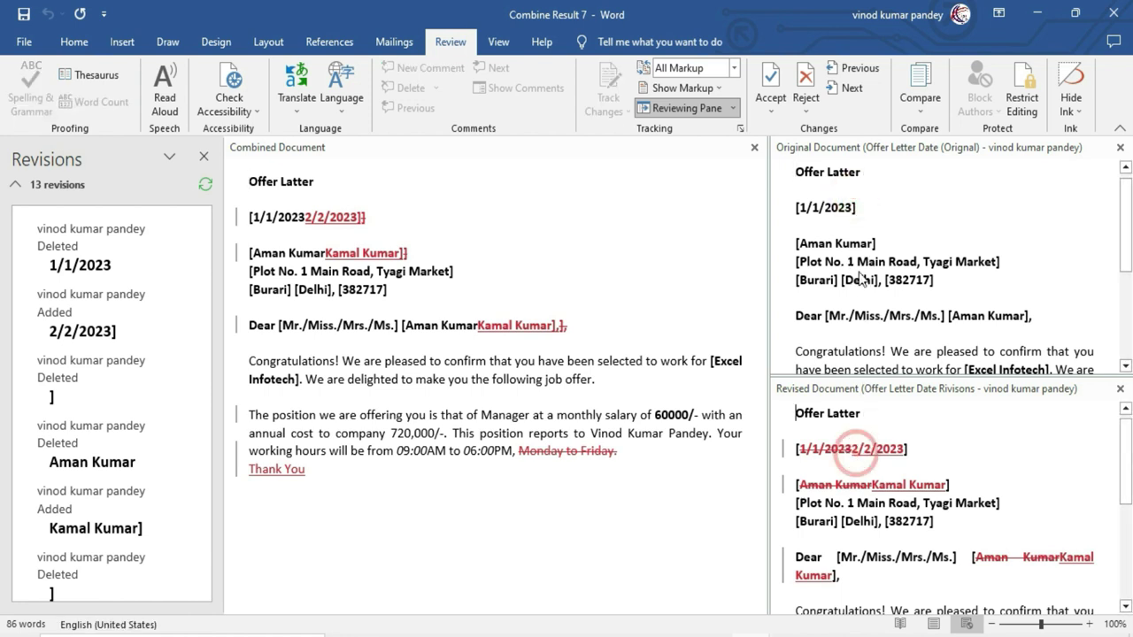
{"action": "left_click", "coordinate": [460, 317]}
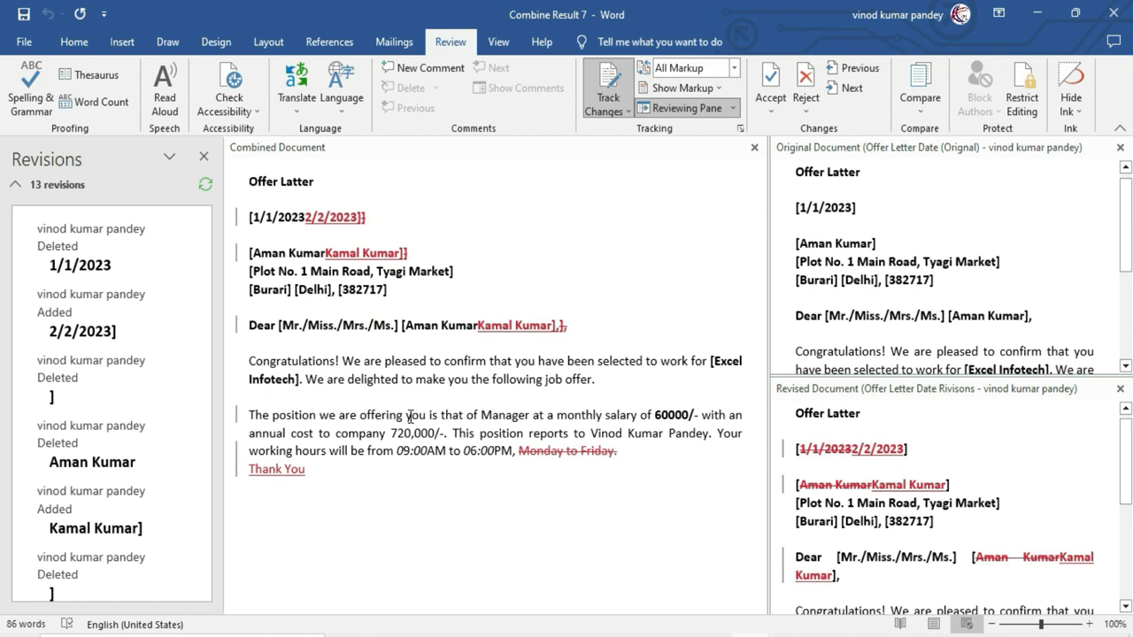
{"action": "left_click", "coordinate": [314, 212]}
Step: Reject the inserted 2/2/2023 date and accept deletion of the old recipient name
{"action": "left_click", "coordinate": [330, 217]}
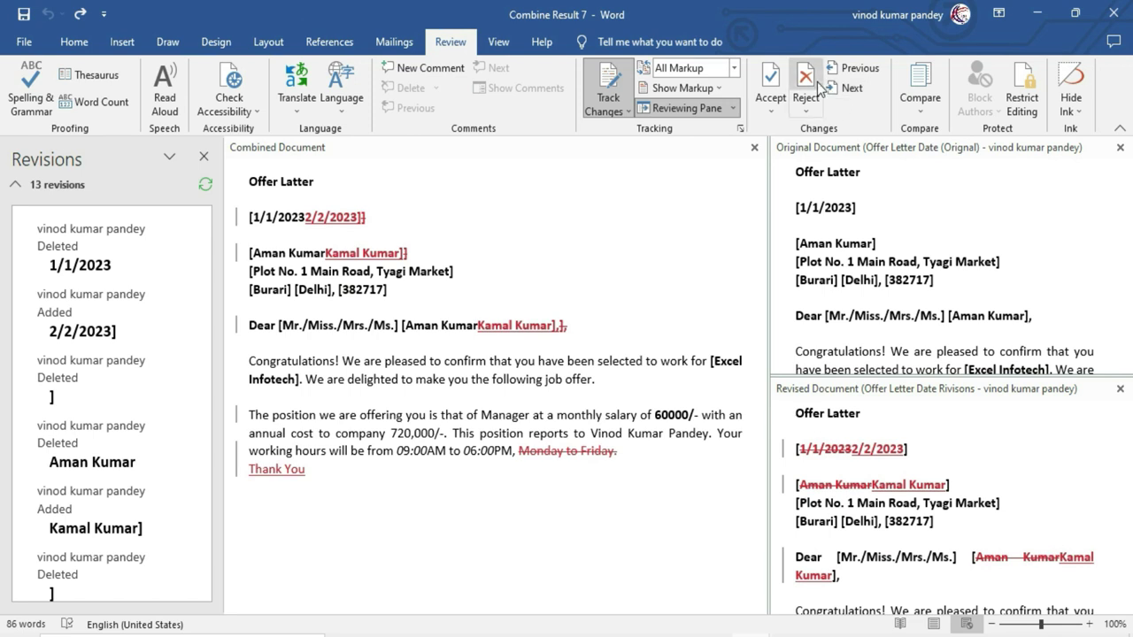
{"action": "left_click", "coordinate": [806, 84]}
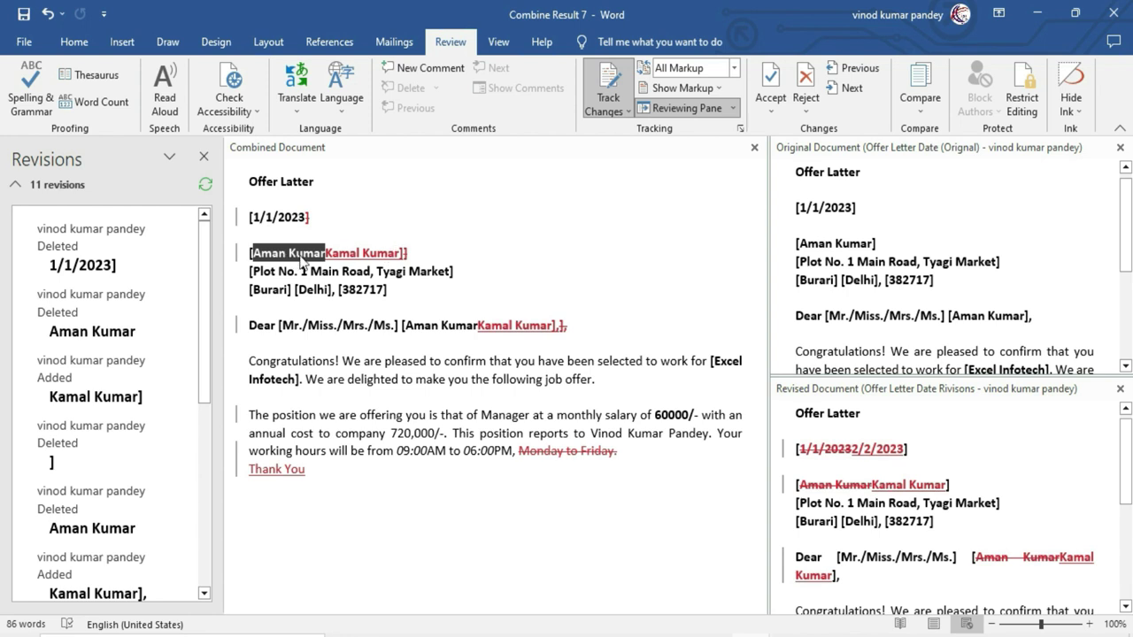
{"action": "left_click", "coordinate": [770, 77]}
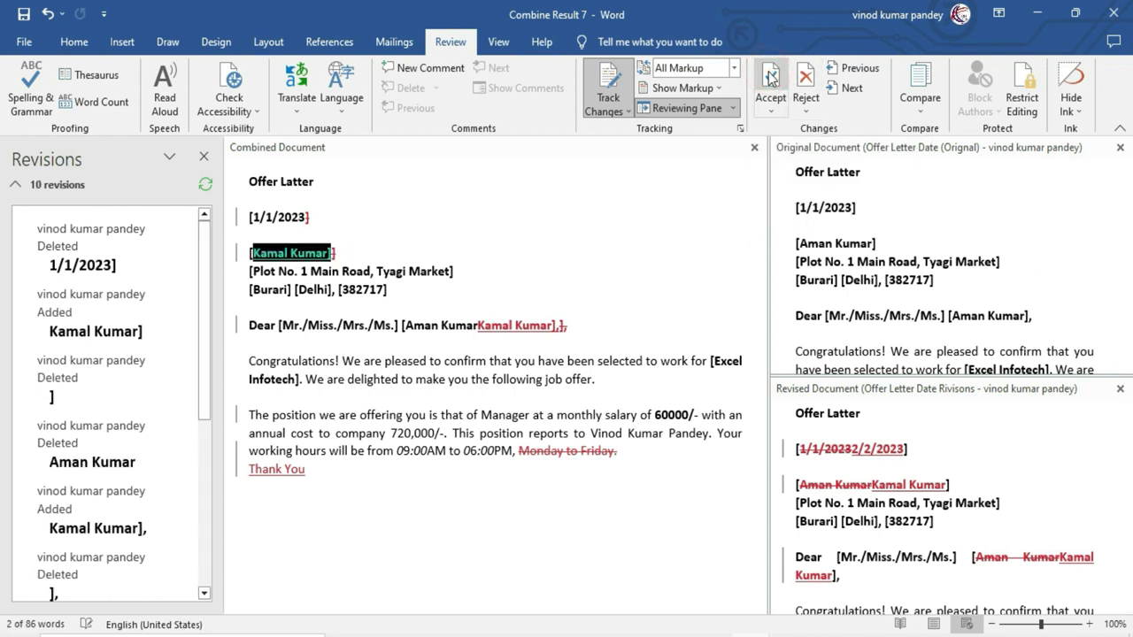
Step: Move to the next tracked revision and back to the previous one
{"action": "left_click", "coordinate": [312, 256]}
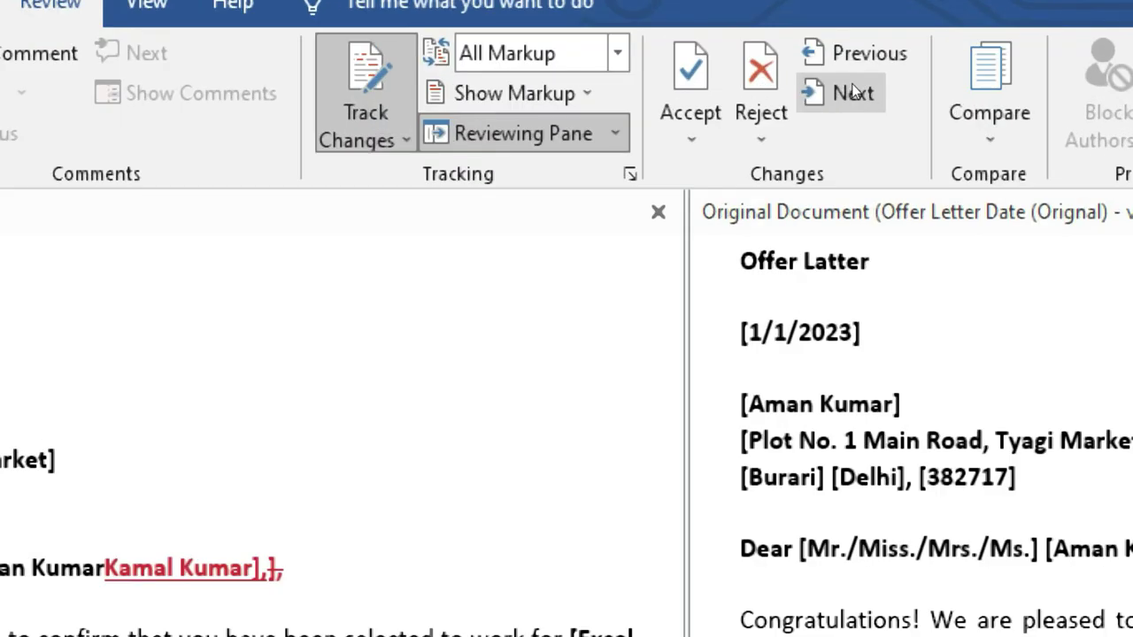
{"action": "left_click", "coordinate": [853, 92]}
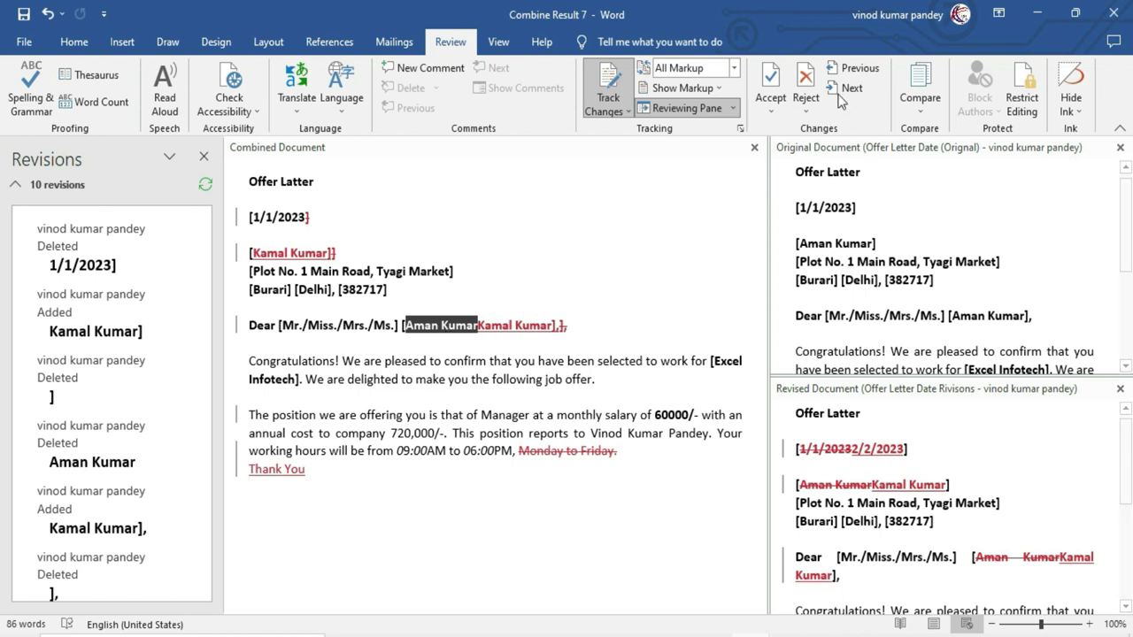
{"action": "left_click", "coordinate": [854, 70]}
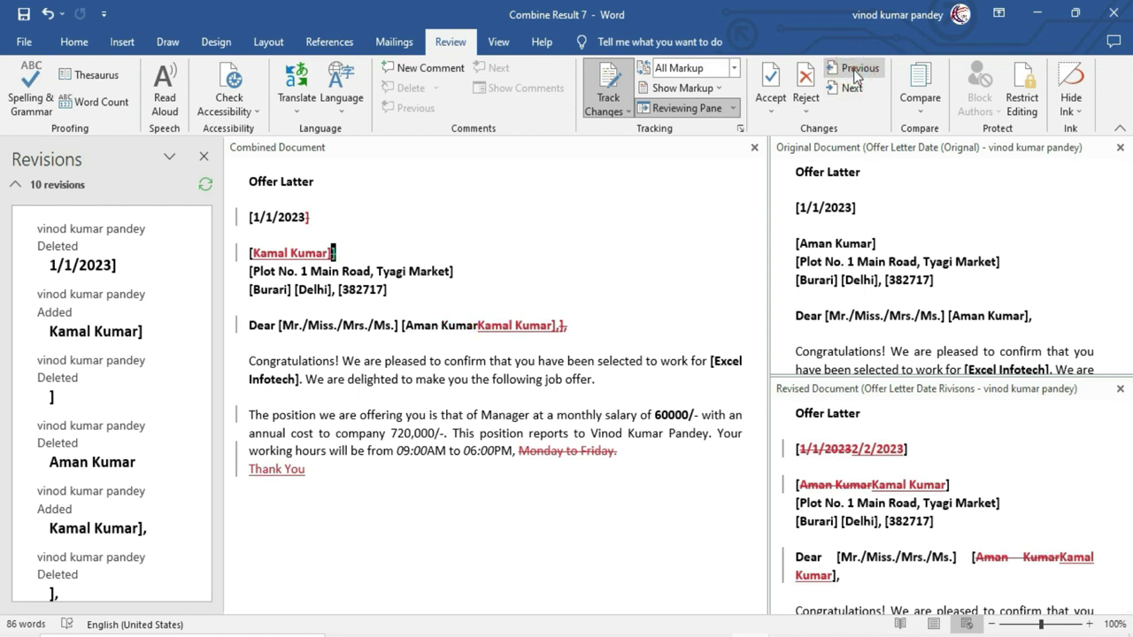